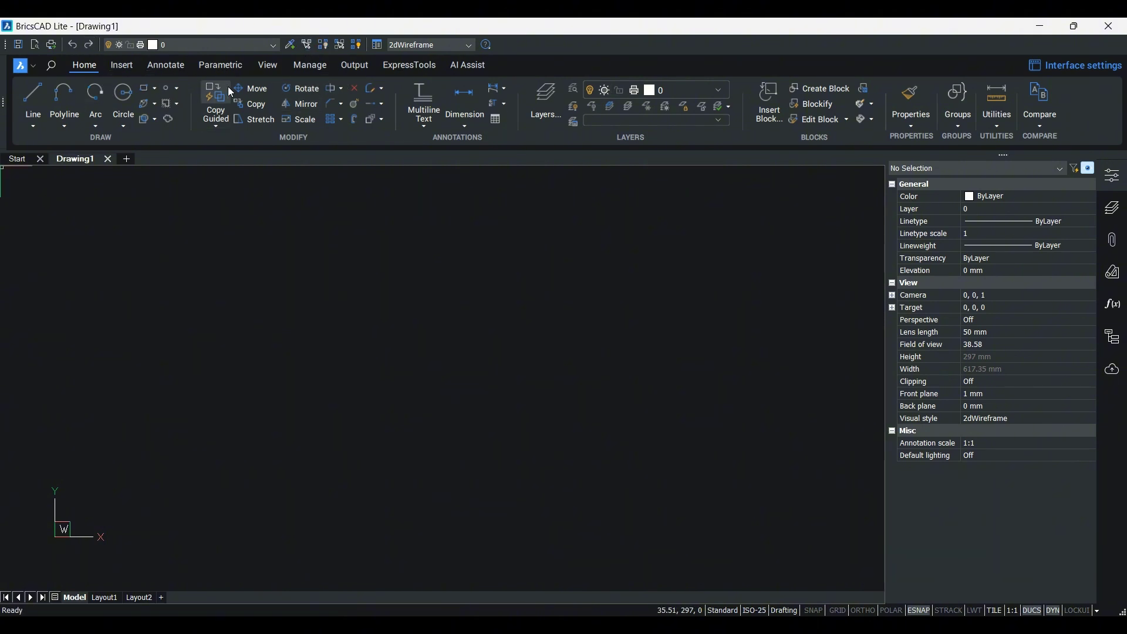
Attach the Ortho_Low_Res raster image to the drawing using the geocoding information from its image file metadata
{"action": "left_click", "coordinate": [128, 72]}
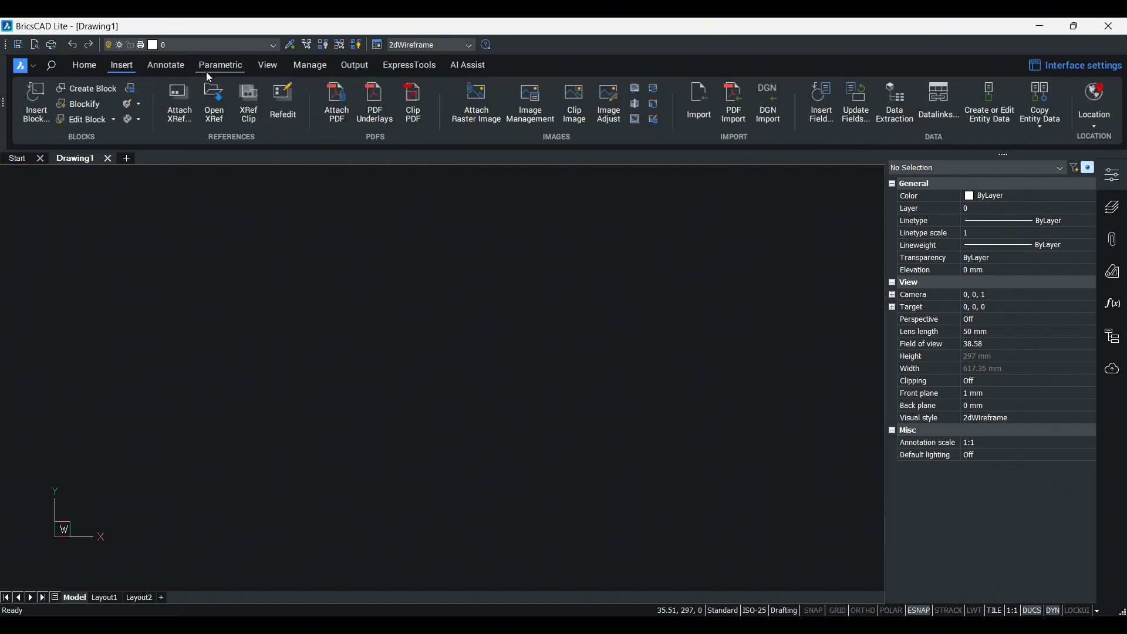
{"action": "left_click", "coordinate": [461, 105]}
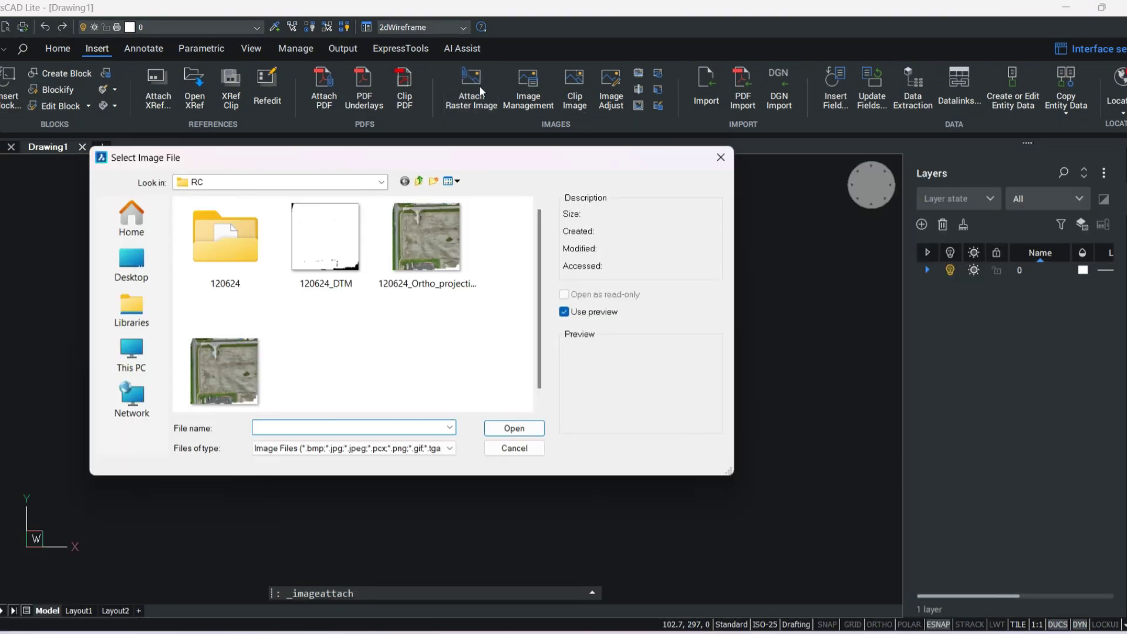
{"action": "scroll", "coordinate": [272, 302], "scroll_direction": "down", "scroll_amount": 1}
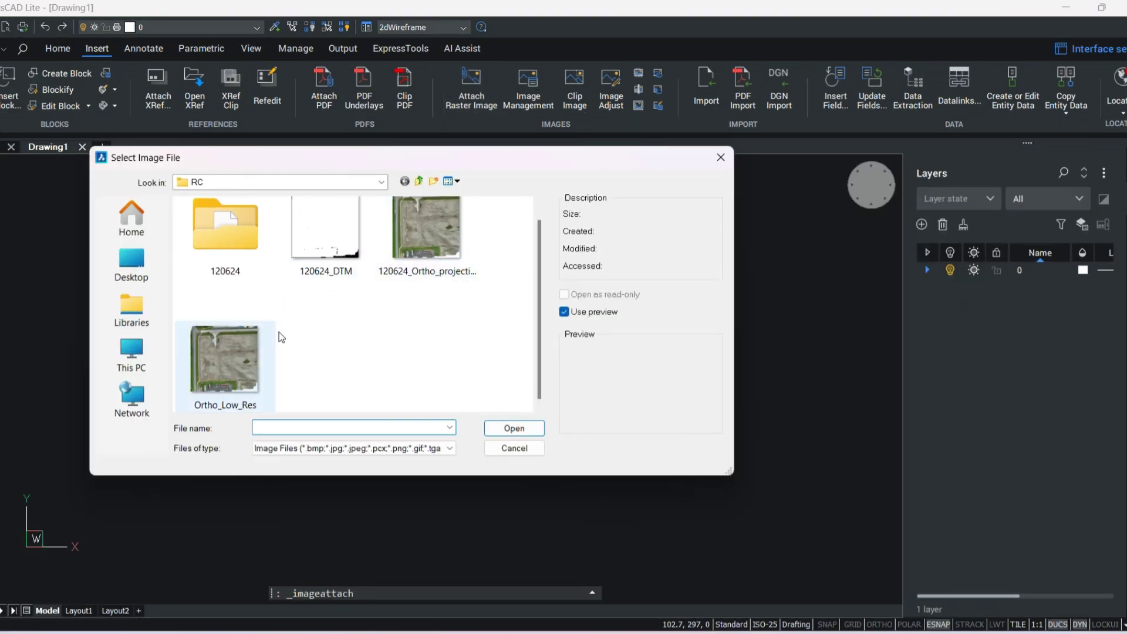
{"action": "left_click", "coordinate": [243, 356]}
{"action": "left_click", "coordinate": [511, 427]}
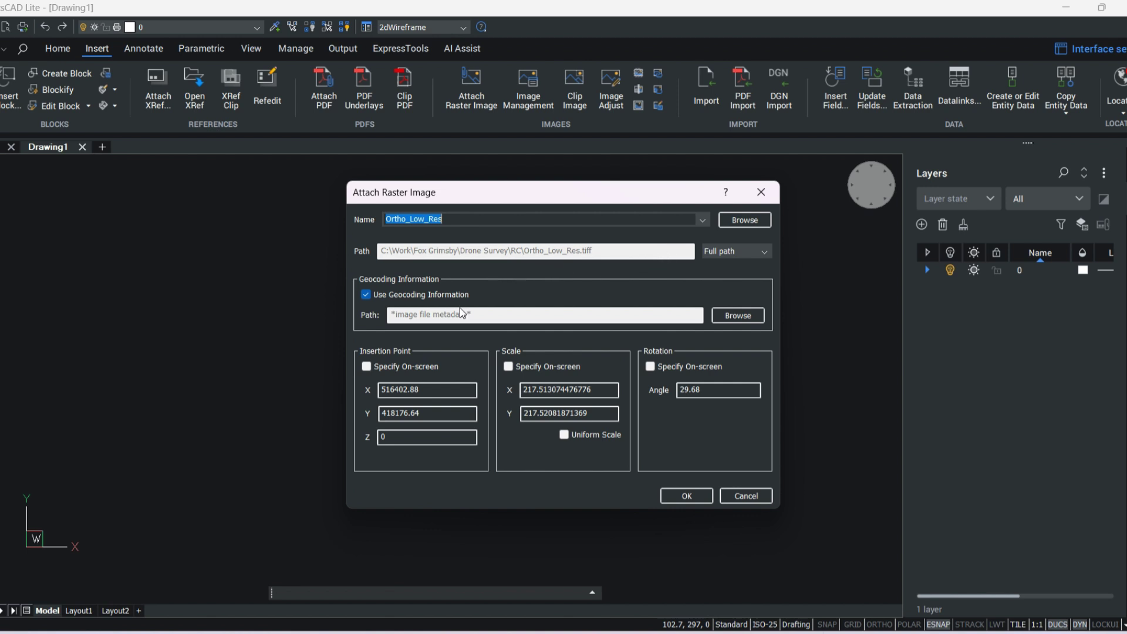
{"action": "left_click", "coordinate": [680, 497]}
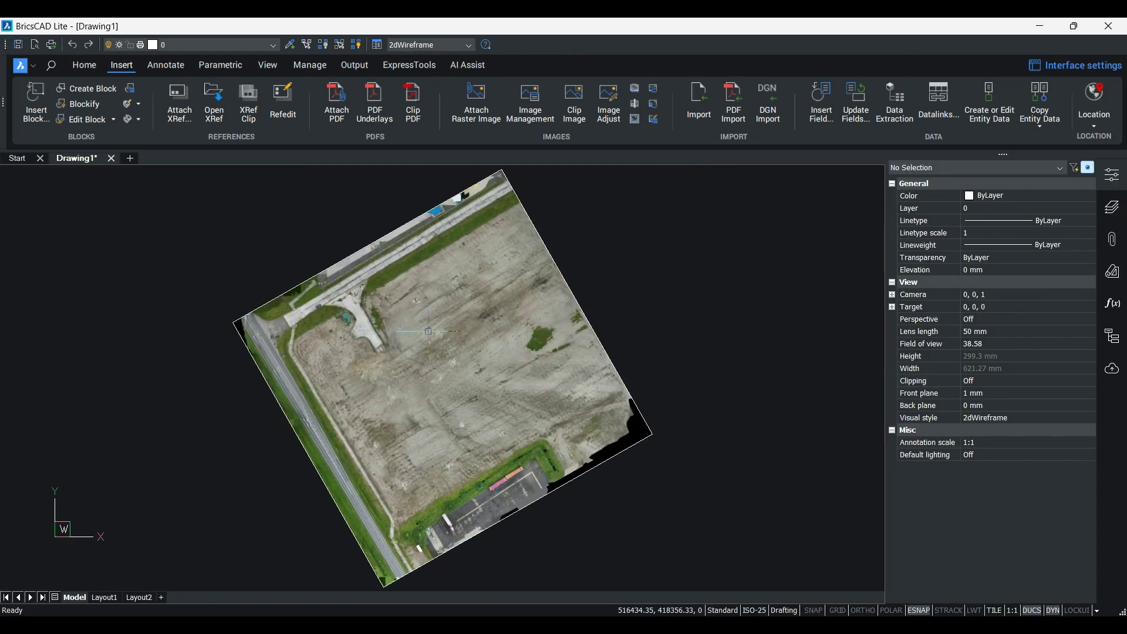
Inspect the attached orthophoto up close and as a whole, checking its detail and orientation in model space
{"action": "scroll", "coordinate": [356, 326], "scroll_direction": "up", "scroll_amount": 5}
{"action": "scroll", "coordinate": [382, 341], "scroll_direction": "down", "scroll_amount": 3}
{"action": "middle_click_drag", "start_coordinate": [652, 481], "coordinate": [569, 362]}
{"action": "scroll", "coordinate": [453, 303], "scroll_direction": "up", "scroll_amount": 1}
{"action": "mouse_move", "coordinate": [453, 303]}
{"action": "middle_mouse_down"}
{"action": "mouse_move", "coordinate": [590, 404]}
{"action": "mouse_move", "coordinate": [622, 478]}
{"action": "middle_mouse_up"}
{"action": "scroll", "coordinate": [490, 328], "scroll_direction": "up", "scroll_amount": 2}
{"action": "scroll", "coordinate": [546, 311], "scroll_direction": "down", "scroll_amount": 1}
{"action": "scroll", "coordinate": [528, 317], "scroll_direction": "down", "scroll_amount": 2}
{"action": "middle_click_drag", "start_coordinate": [527, 316], "coordinate": [717, 349]}
{"action": "mouse_move", "coordinate": [767, 259]}
{"action": "middle_mouse_down"}
{"action": "mouse_move", "coordinate": [496, 379]}
{"action": "mouse_move", "coordinate": [596, 273]}
{"action": "middle_mouse_up"}
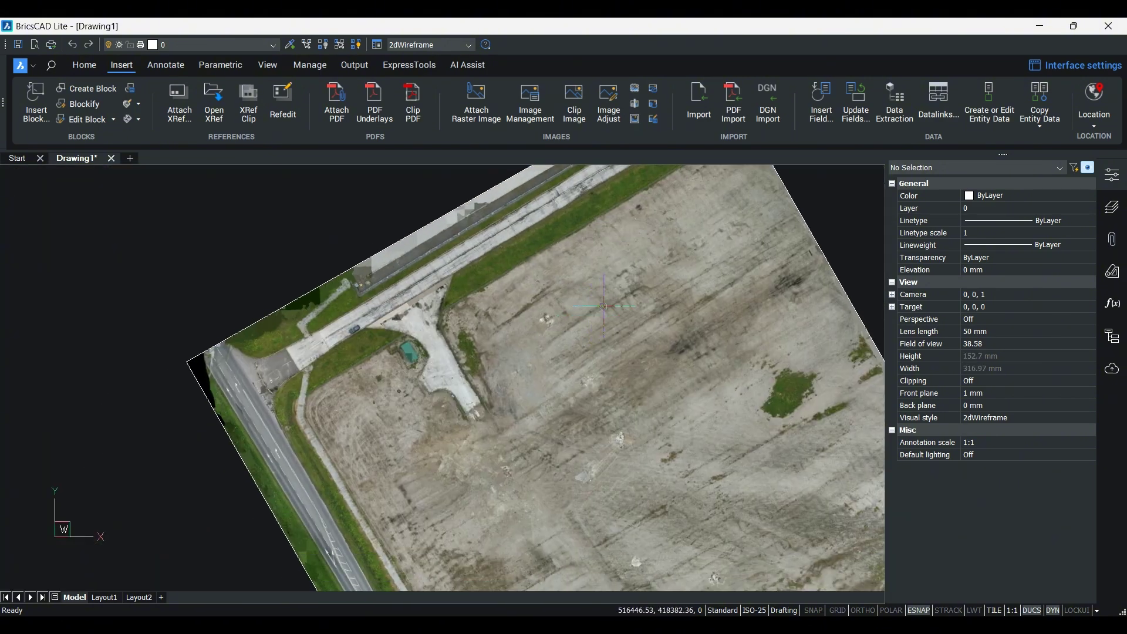
{"action": "scroll", "coordinate": [556, 307], "scroll_direction": "down", "scroll_amount": 2}
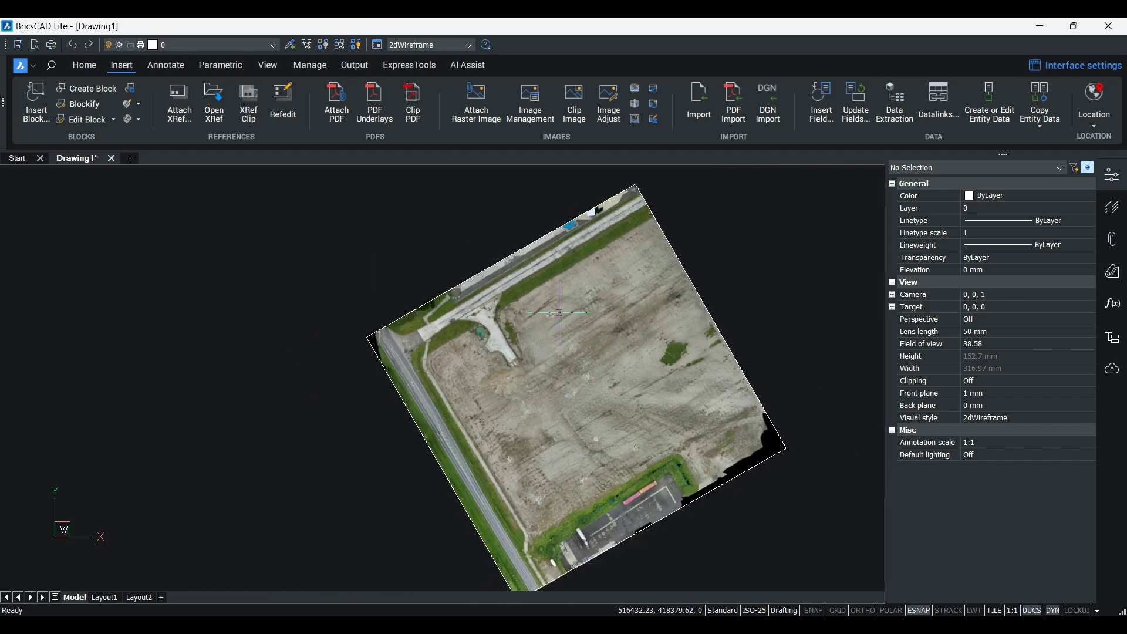
{"action": "middle_click_drag", "start_coordinate": [623, 334], "coordinate": [602, 340]}
{"action": "scroll", "coordinate": [552, 334], "scroll_direction": "up", "scroll_amount": 1}
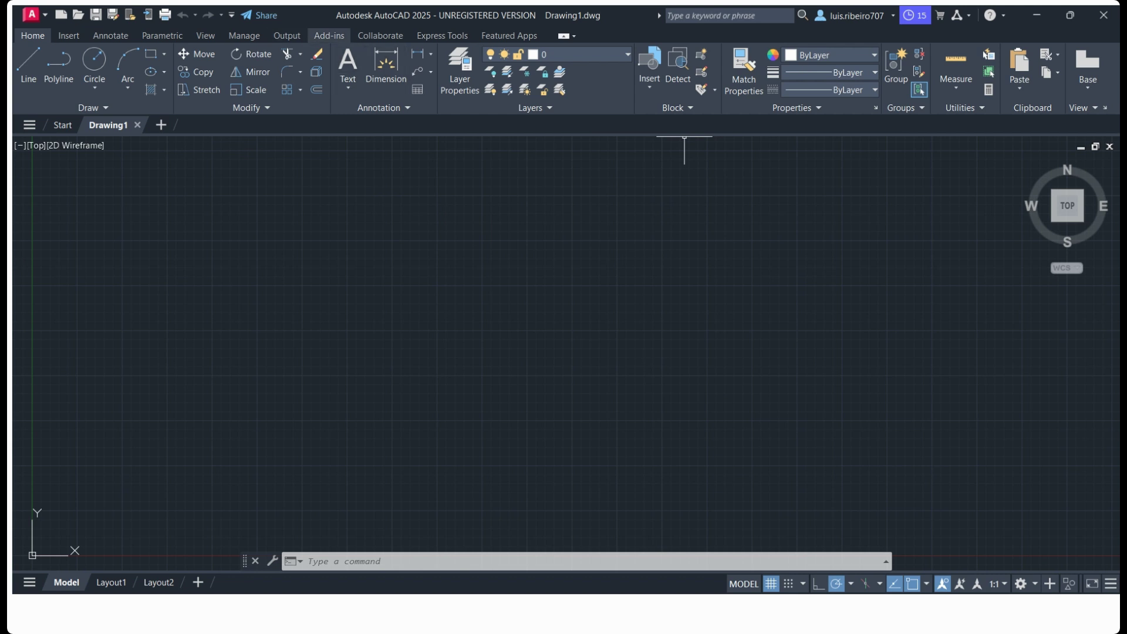
In AutoCAD, open the Autodesk App Manager and launch the Autodesk App Store website from it
{"action": "left_click", "coordinate": [328, 35]}
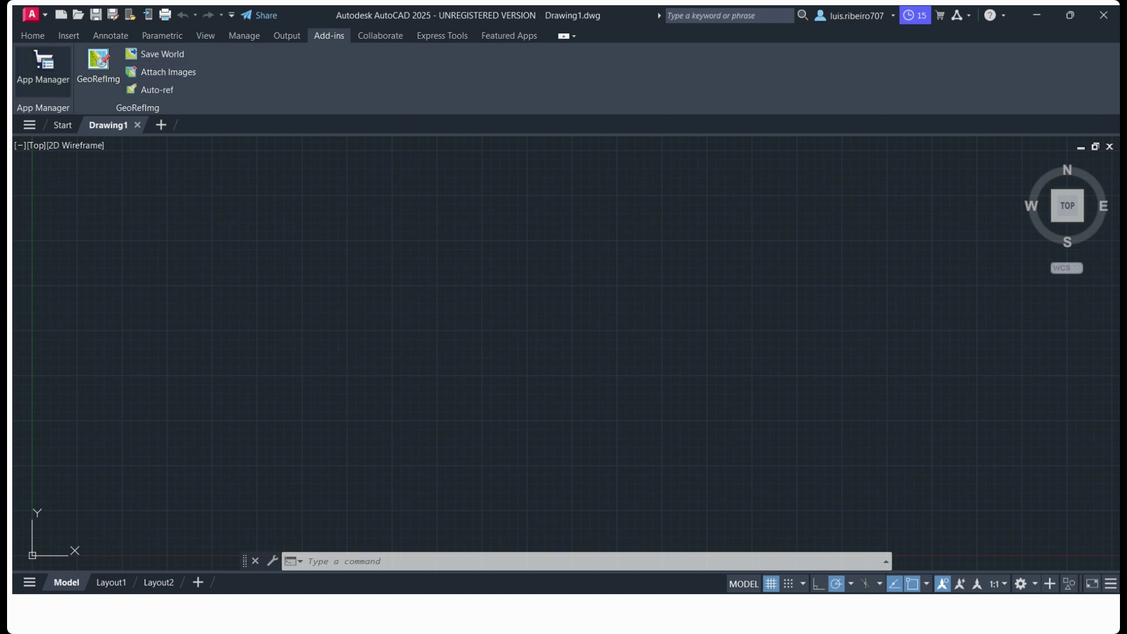
{"action": "left_click", "coordinate": [43, 71]}
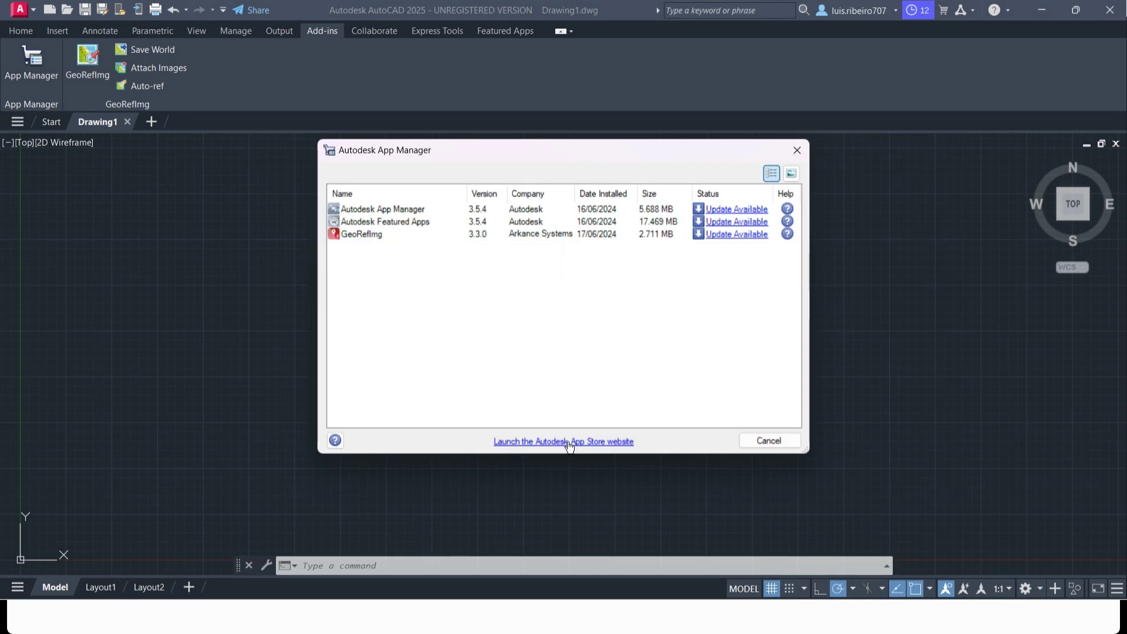
{"action": "left_click", "coordinate": [568, 441]}
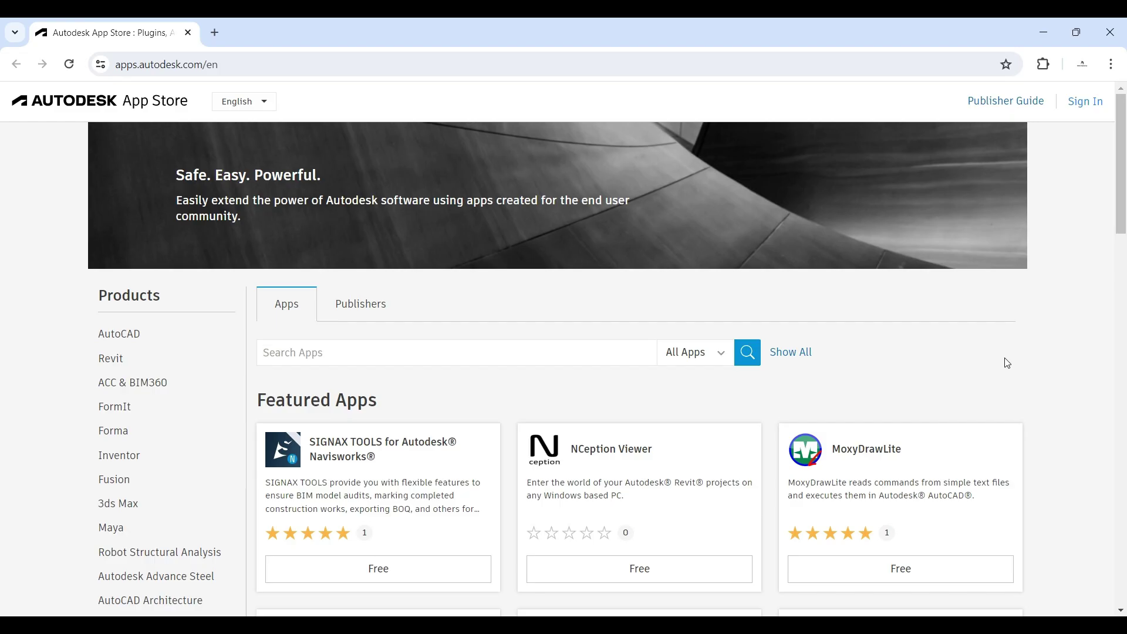
Search the Autodesk App Store for GeoRefImg and review the app's detail page
{"action": "left_click", "coordinate": [424, 359]}
{"action": "type", "text": "GEO"}
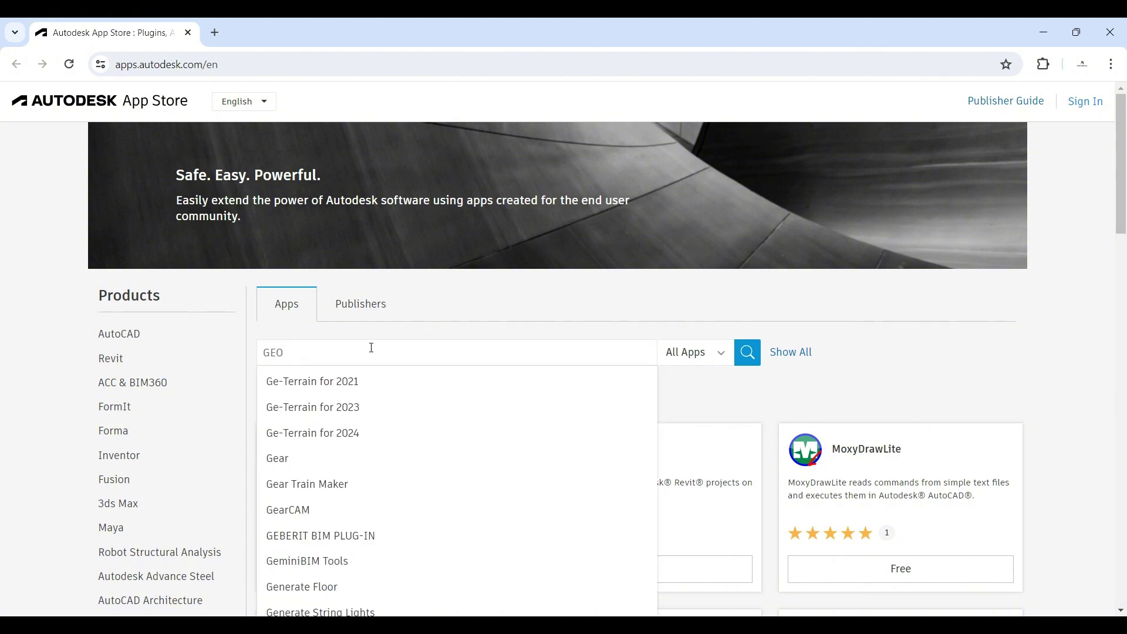
{"action": "type", "text": "REFIMG"}
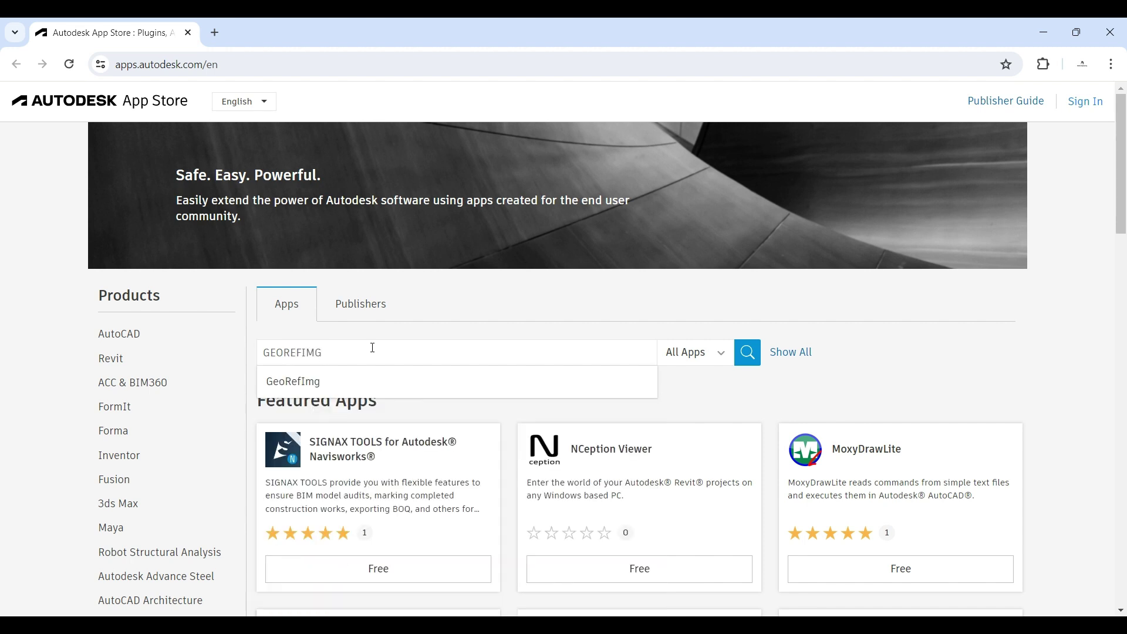
{"action": "left_click", "coordinate": [307, 383]}
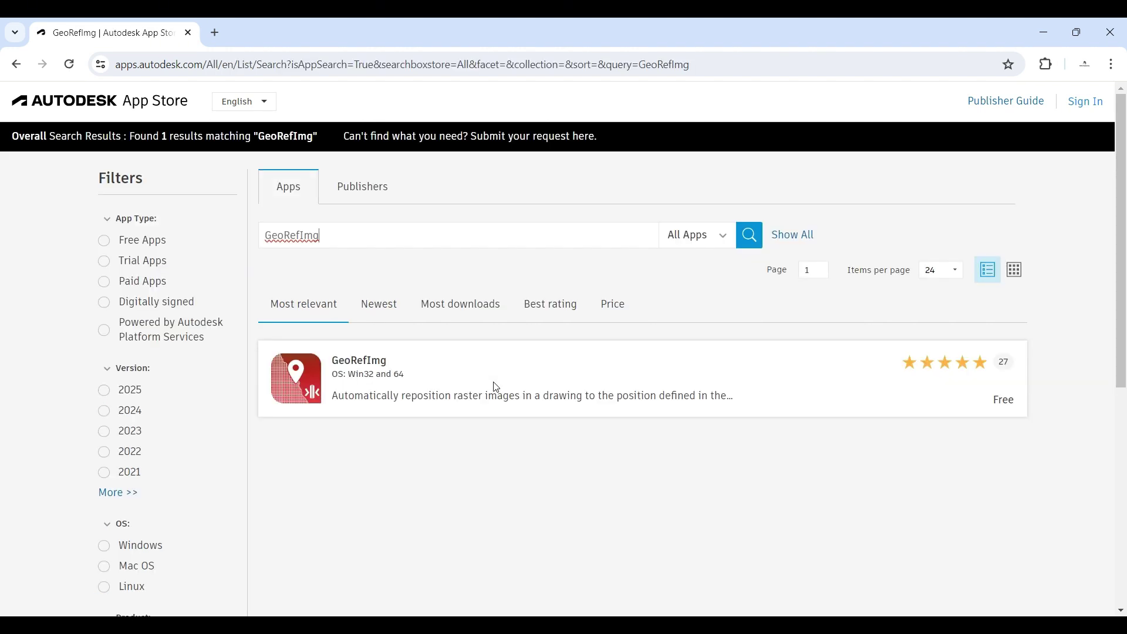
{"action": "left_click", "coordinate": [496, 389]}
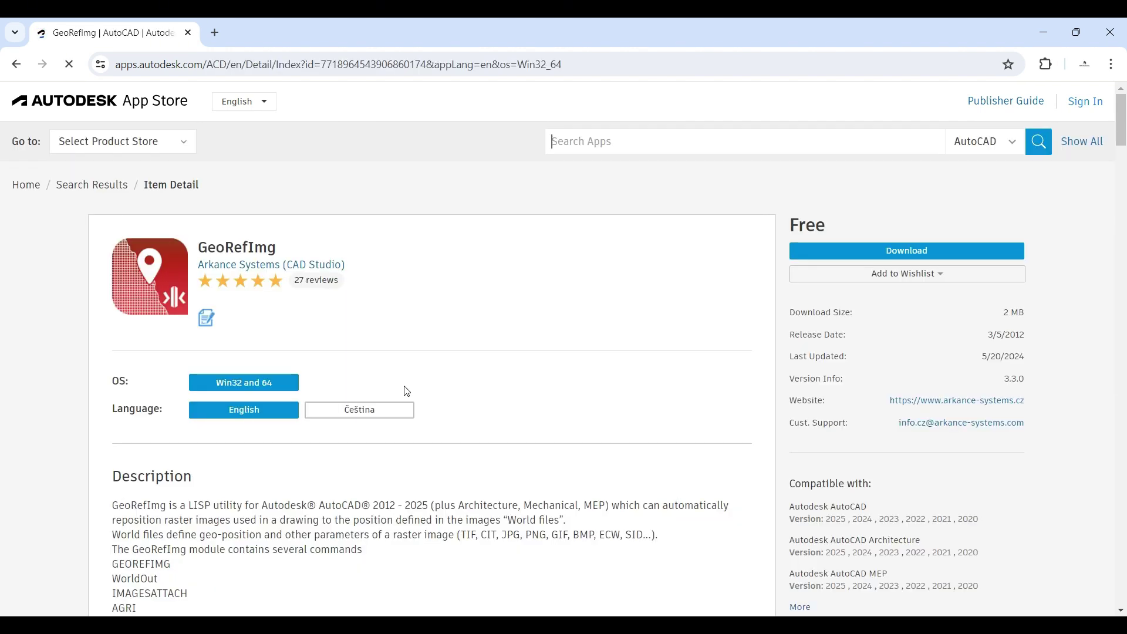
{"action": "scroll", "coordinate": [428, 379], "scroll_direction": "down", "scroll_amount": 1}
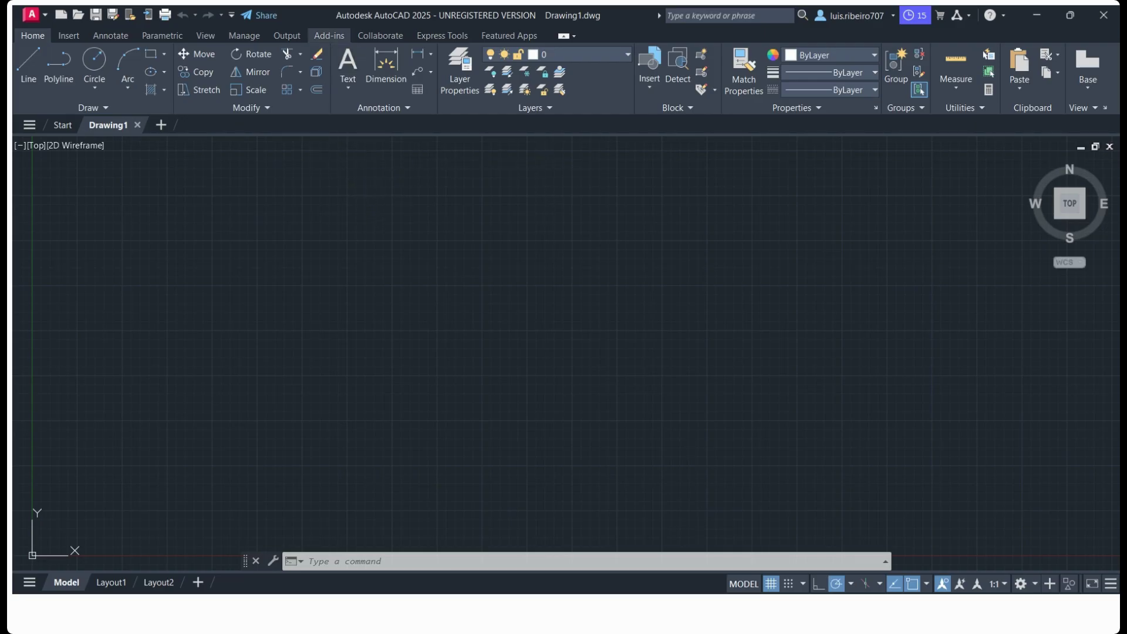
Back in AutoCAD, open the Autodesk App Manager and check the GeoRefImg entry among the installed apps
{"action": "left_click", "coordinate": [328, 35]}
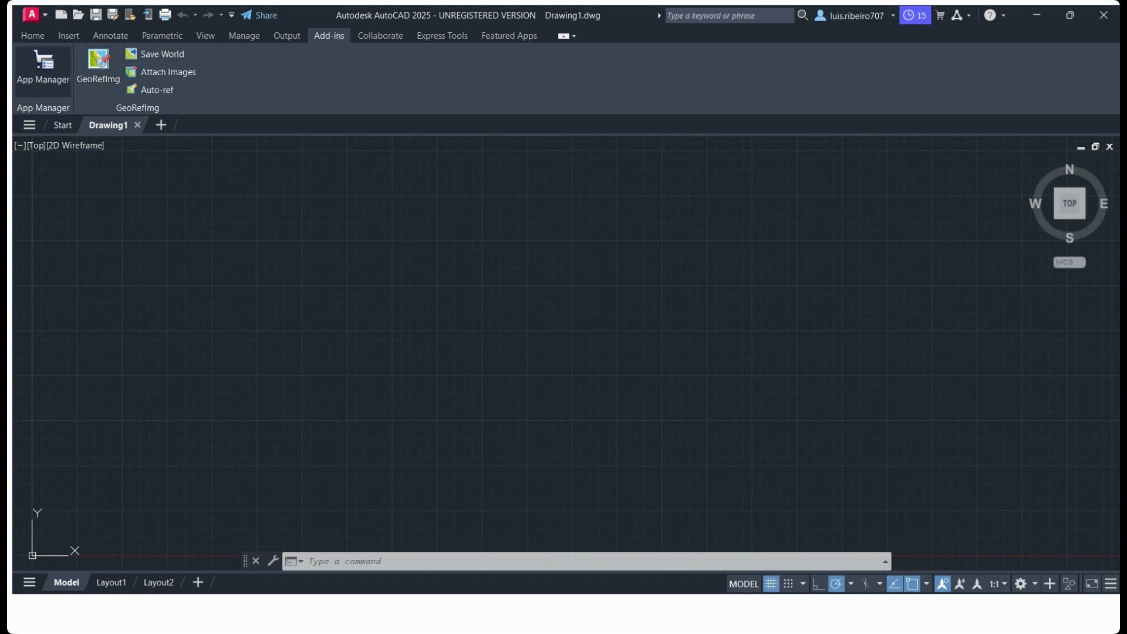
{"action": "left_click", "coordinate": [47, 57]}
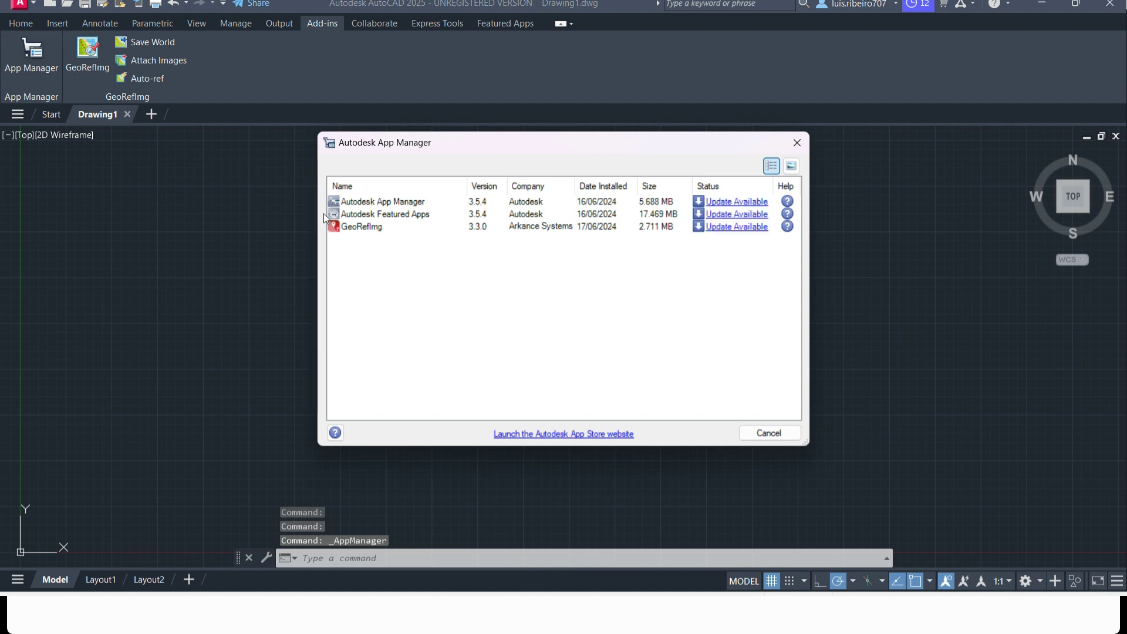
{"action": "mouse_move", "coordinate": [370, 228]}
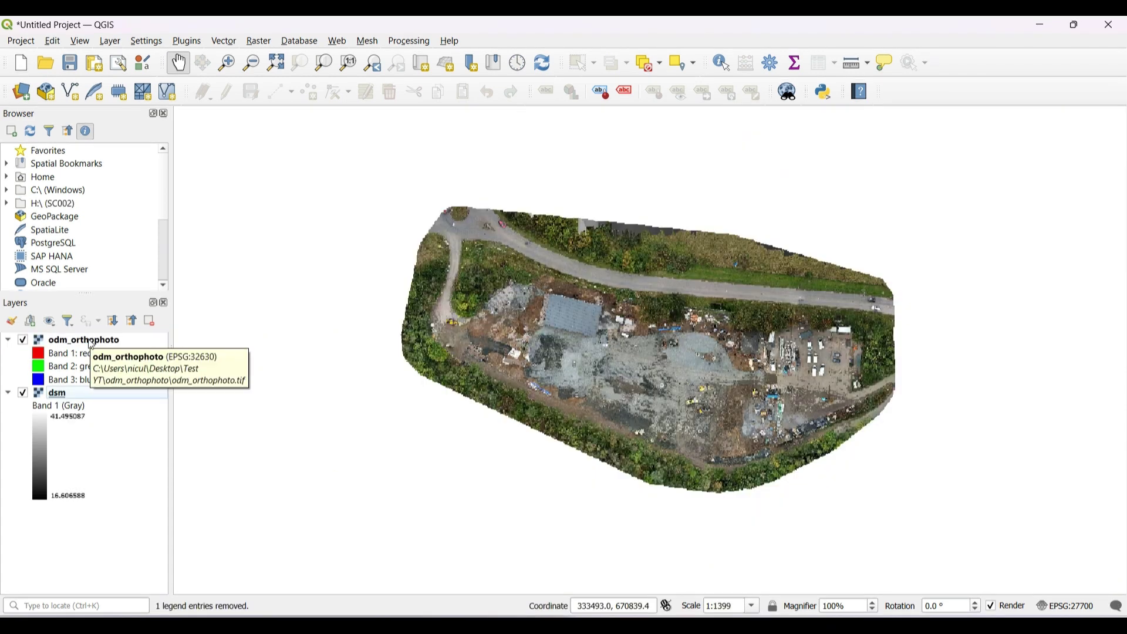
In QGIS, set up the odm_orthophoto layer's export as a rendered GeoTIFF named Test_Ortho in EPSG:27700 - OSGB36 / British National Grid
{"action": "right_click", "coordinate": [93, 346]}
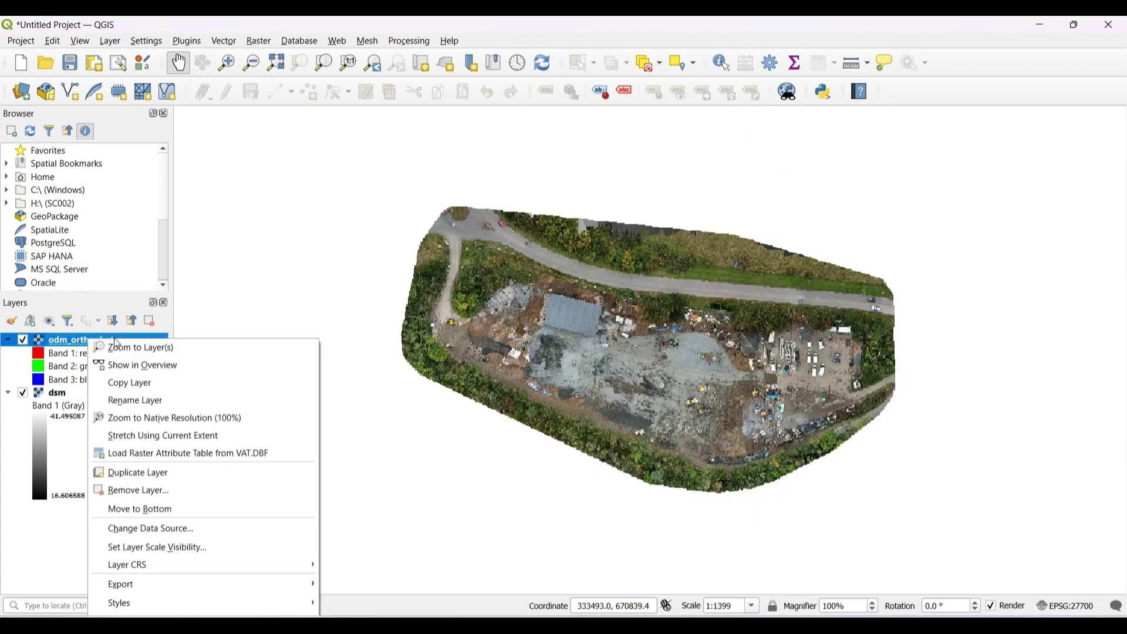
{"action": "mouse_move", "coordinate": [259, 583]}
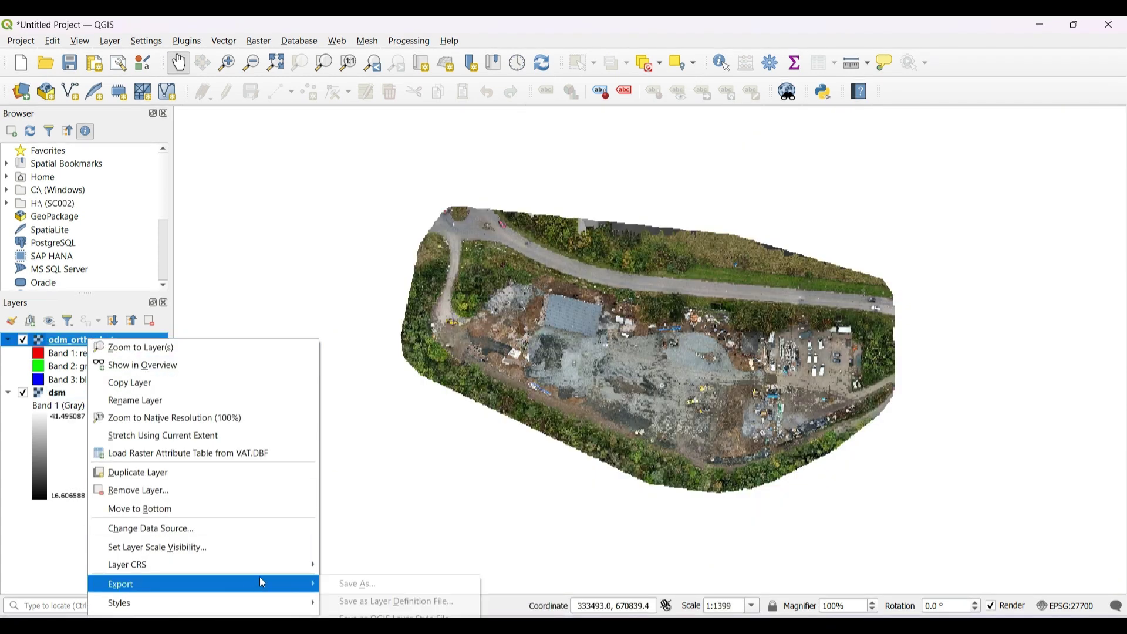
{"action": "left_click", "coordinate": [373, 584]}
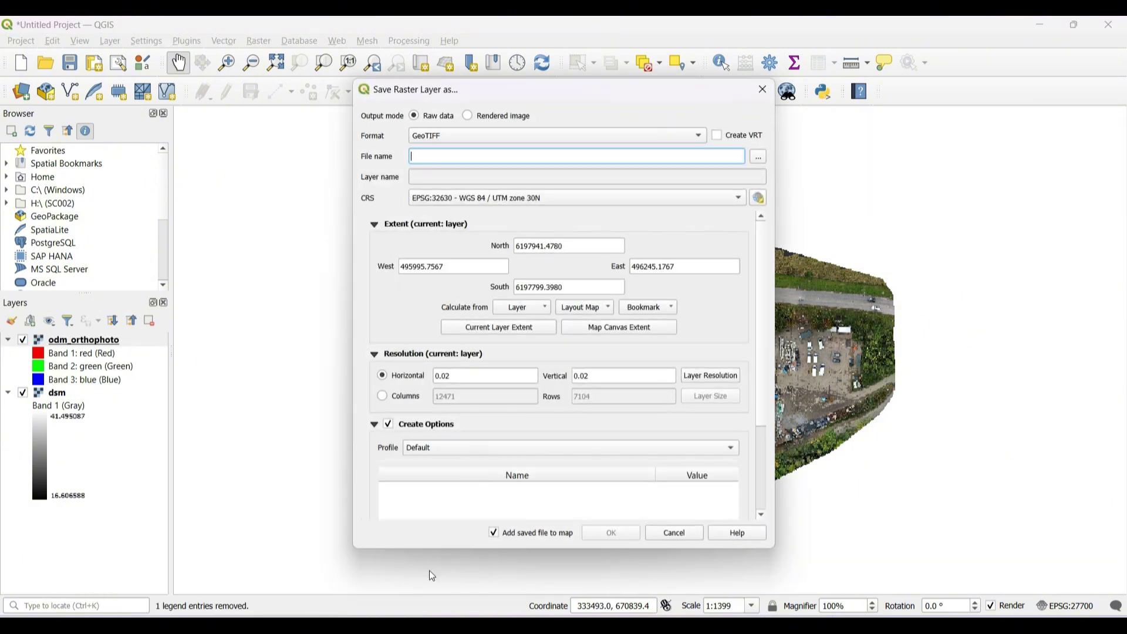
{"action": "left_click", "coordinate": [469, 117]}
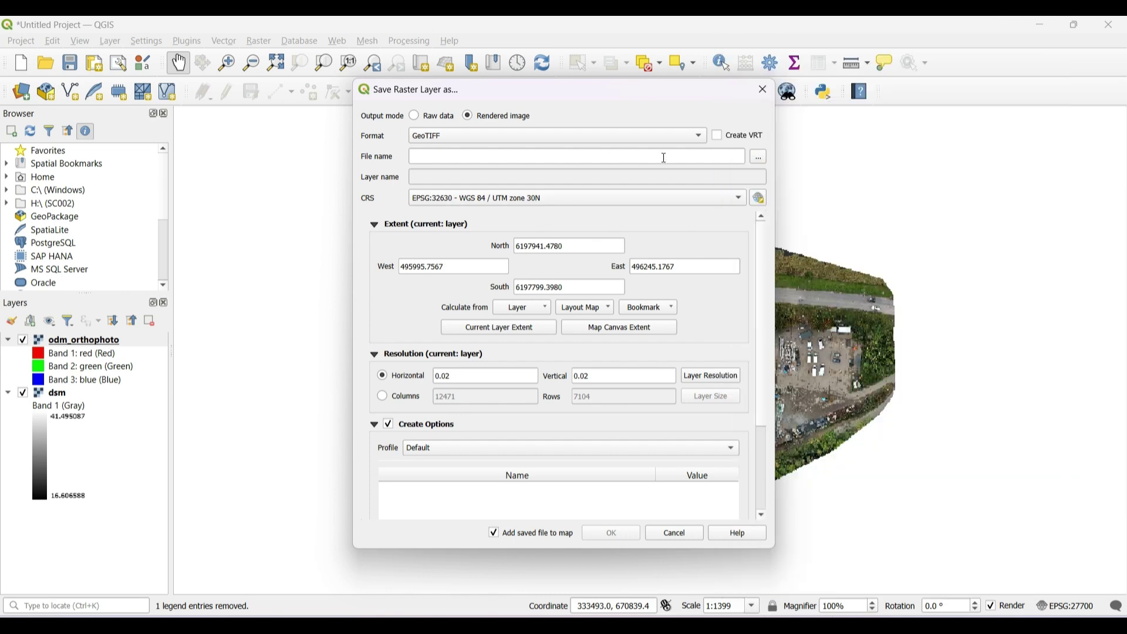
{"action": "left_click", "coordinate": [758, 157]}
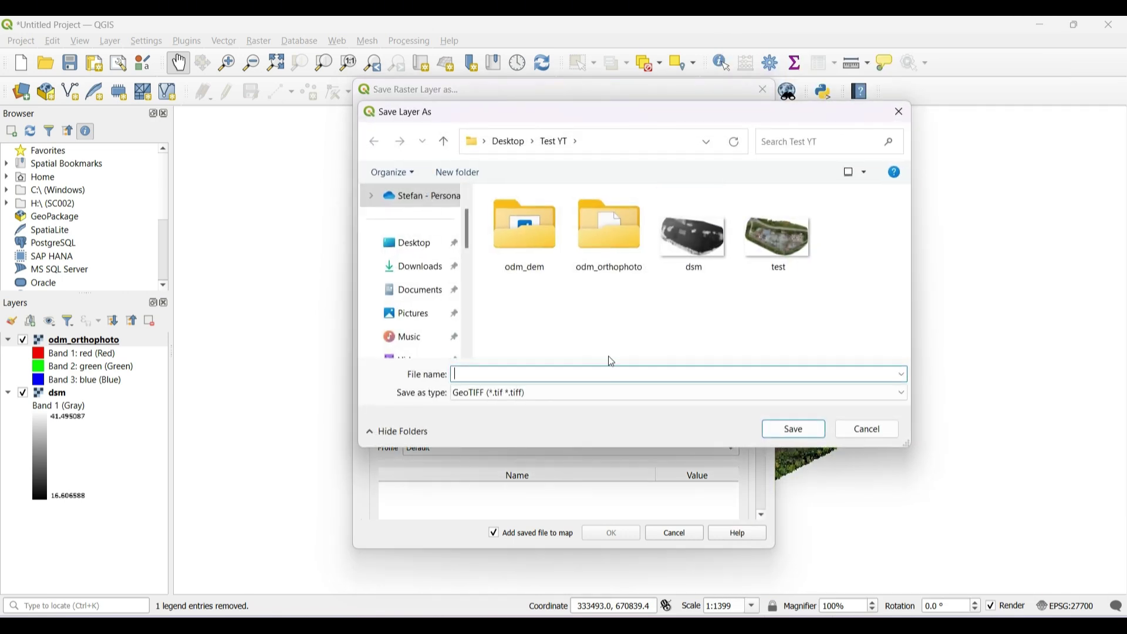
{"action": "type", "text": "Test_Ortho"}
{"action": "left_click", "coordinate": [811, 429]}
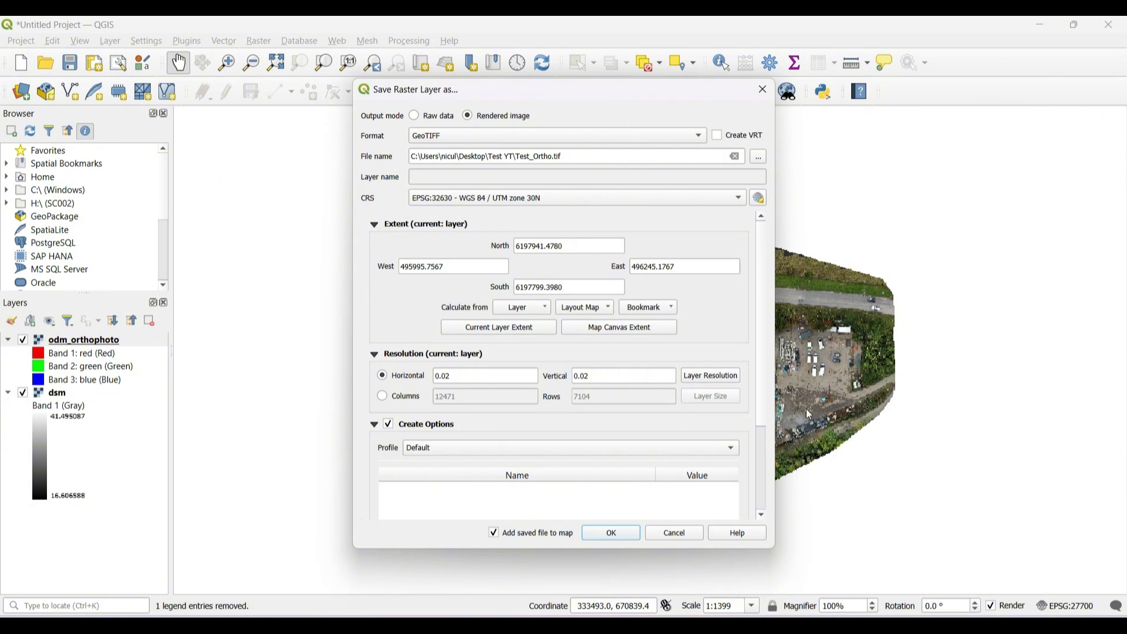
{"action": "left_click", "coordinate": [672, 196]}
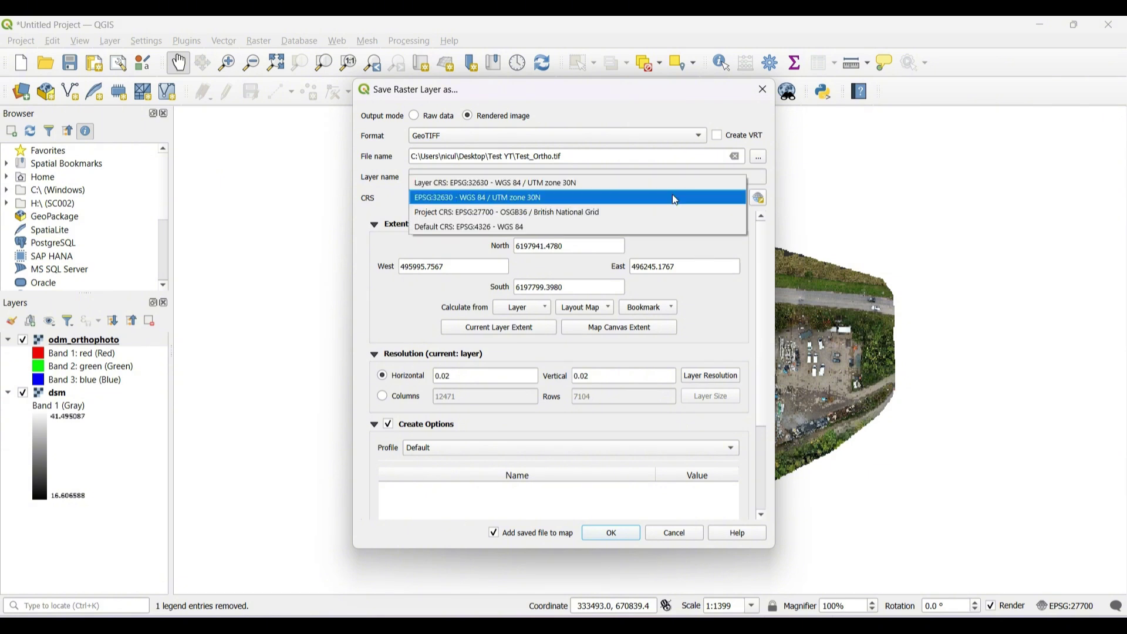
{"action": "left_click", "coordinate": [589, 217]}
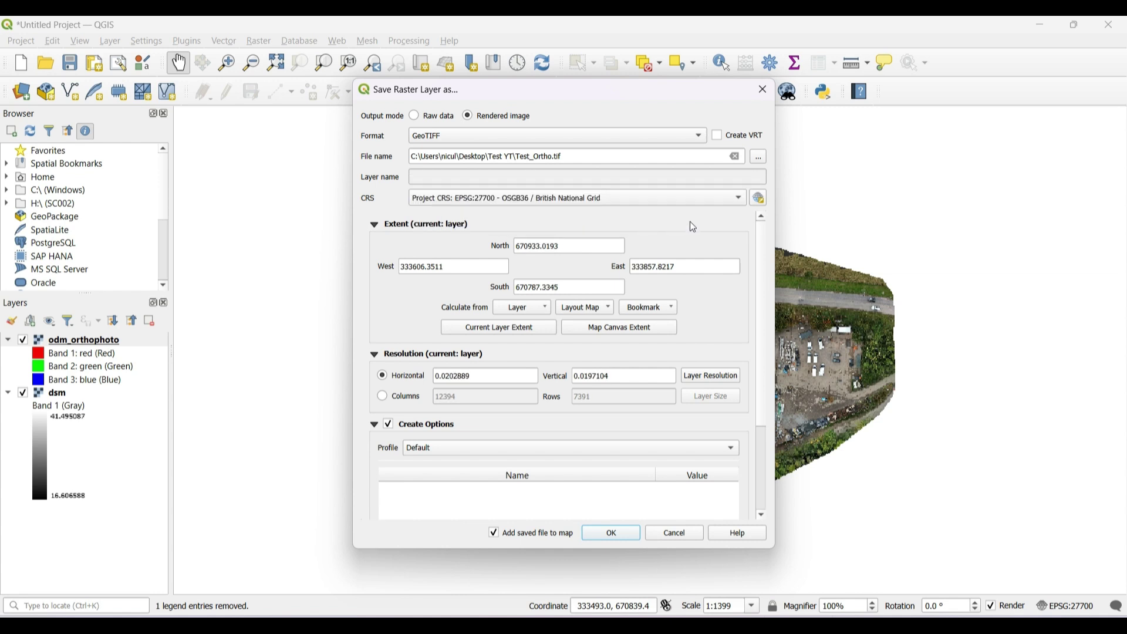
Add and validate the creation option TFW with value YES, and save the raster without adding the file to the map
{"action": "left_click", "coordinate": [390, 426]}
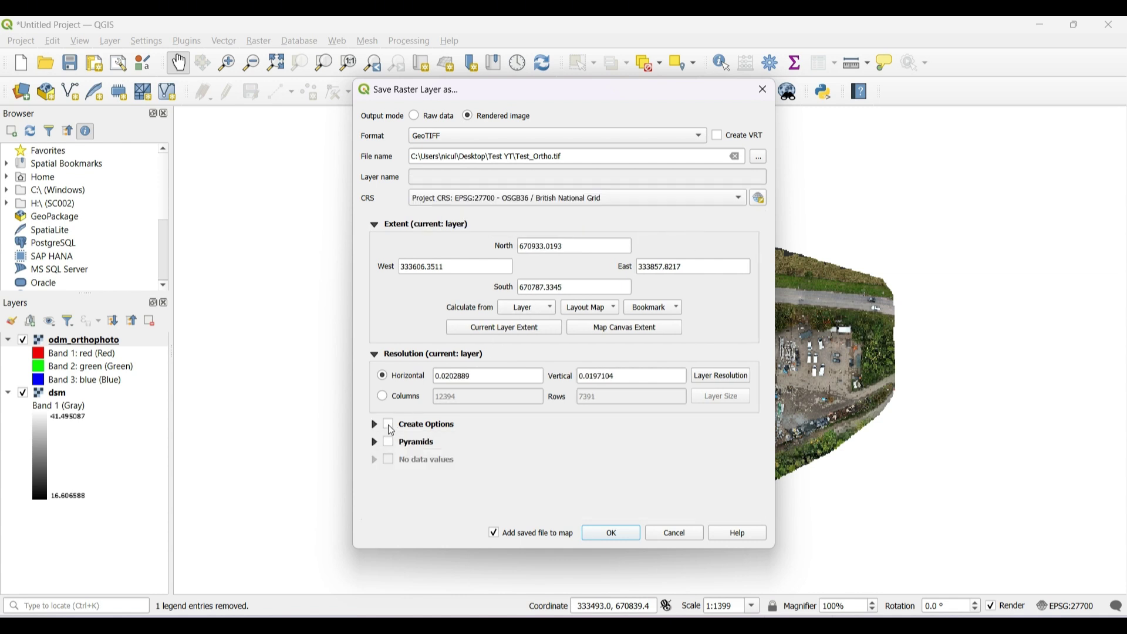
{"action": "left_click", "coordinate": [389, 426]}
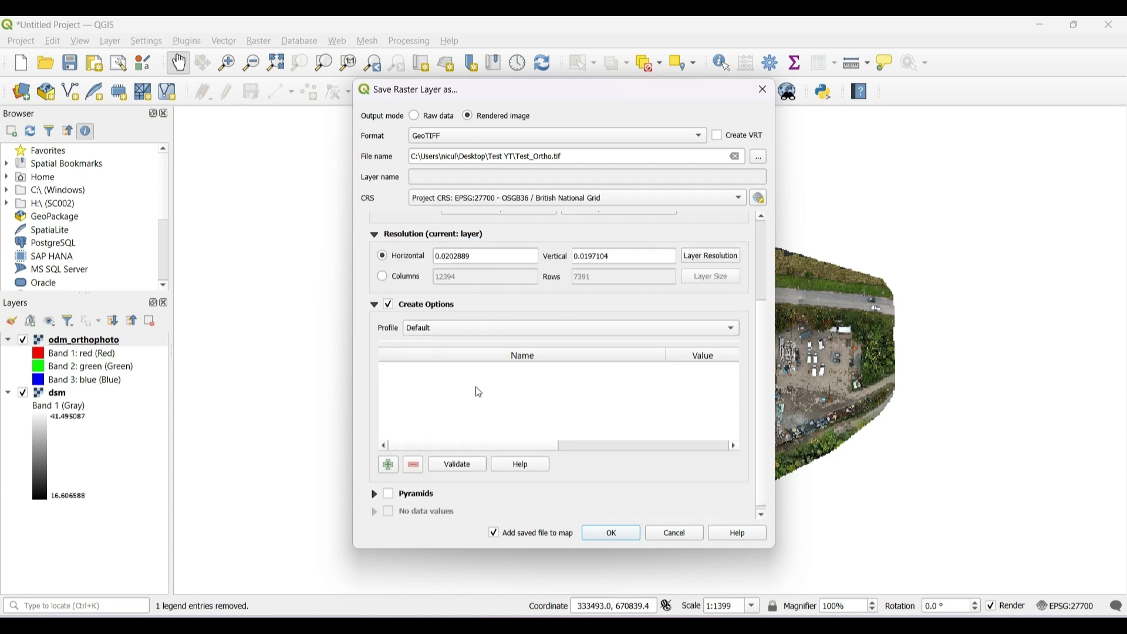
{"action": "left_click", "coordinate": [388, 466]}
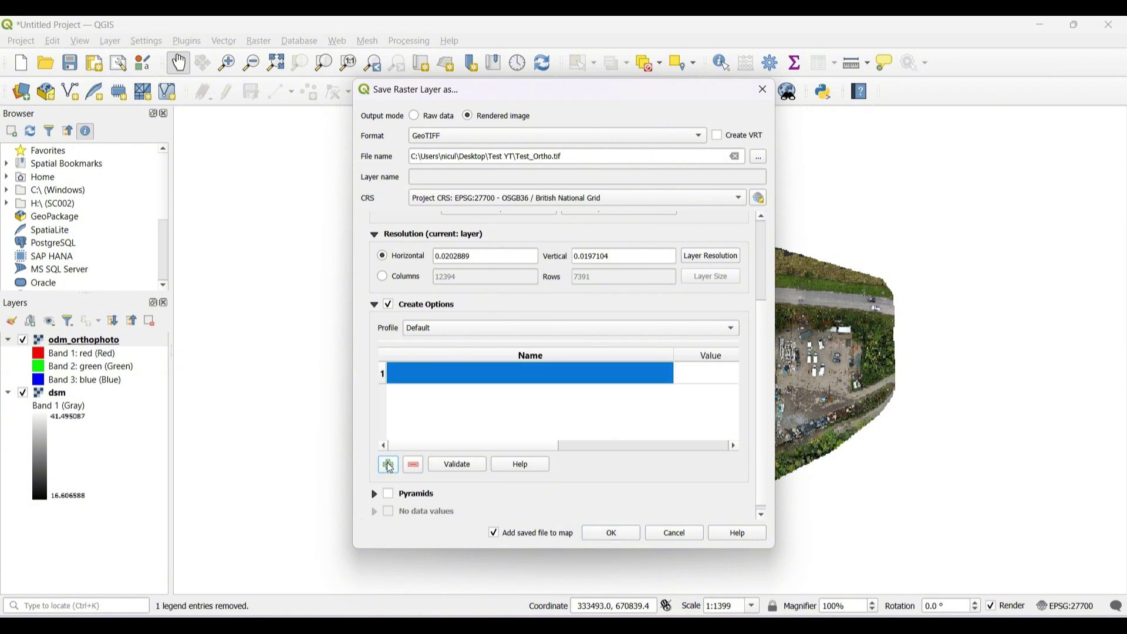
{"action": "double_click", "coordinate": [476, 370]}
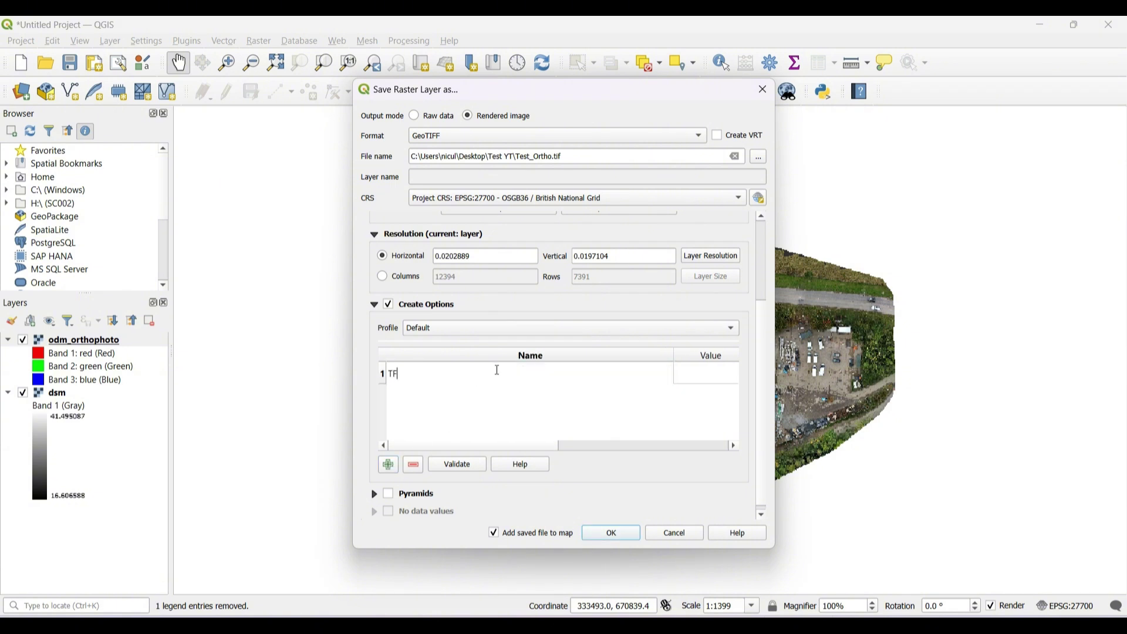
{"action": "left_click", "coordinate": [713, 375]}
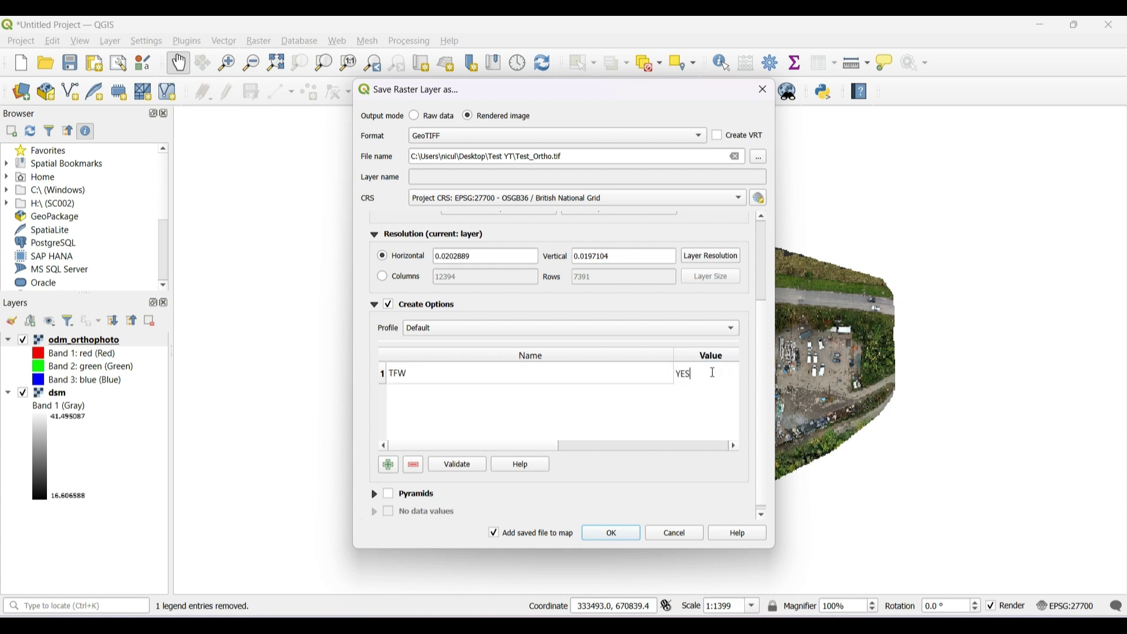
{"action": "type", "text": "YES"}
{"action": "left_click", "coordinate": [470, 465]}
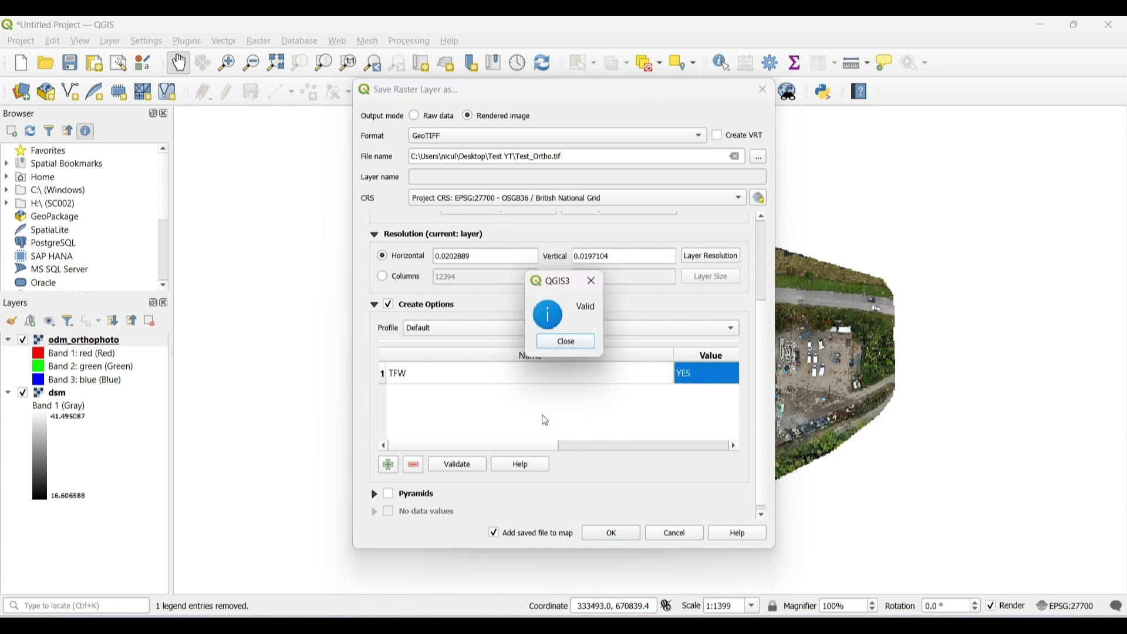
{"action": "left_click", "coordinate": [575, 345]}
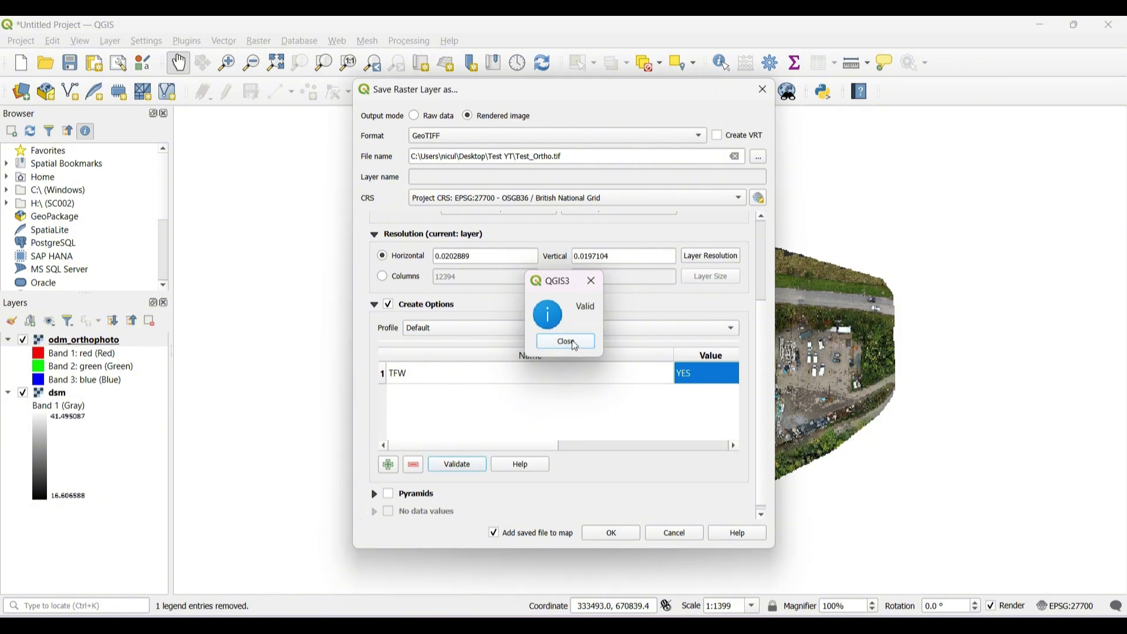
{"action": "left_click", "coordinate": [494, 533]}
{"action": "left_click", "coordinate": [596, 536]}
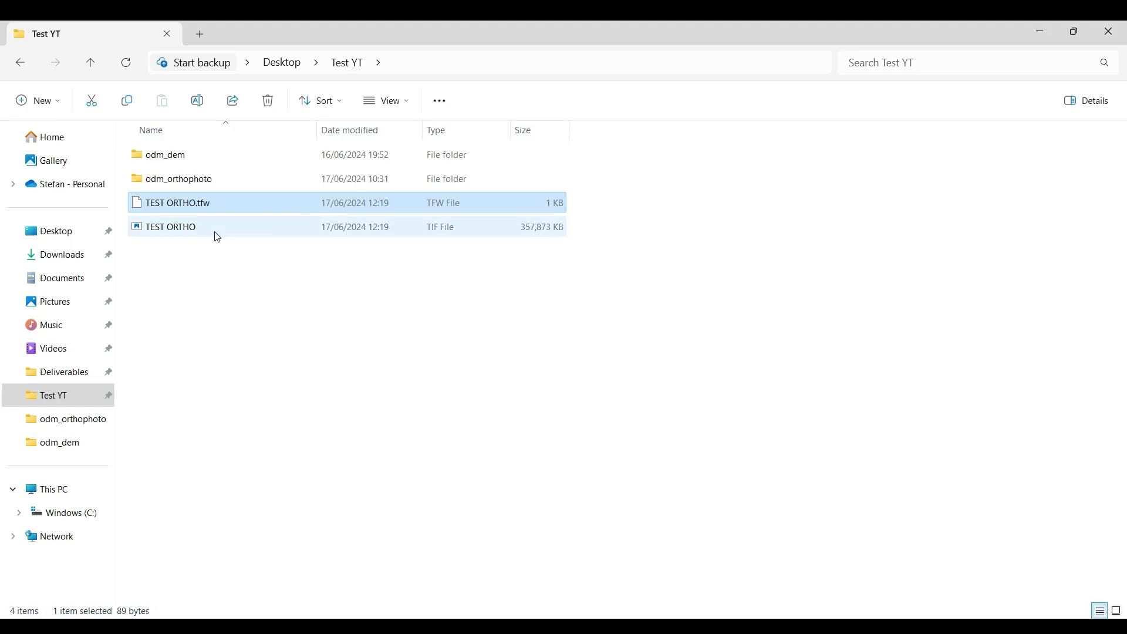
In the Test YT folder, inspect the exported TEST ORTHO image and its TFW world file, reading the georeferencing values inside the TFW
{"action": "left_click", "coordinate": [212, 234]}
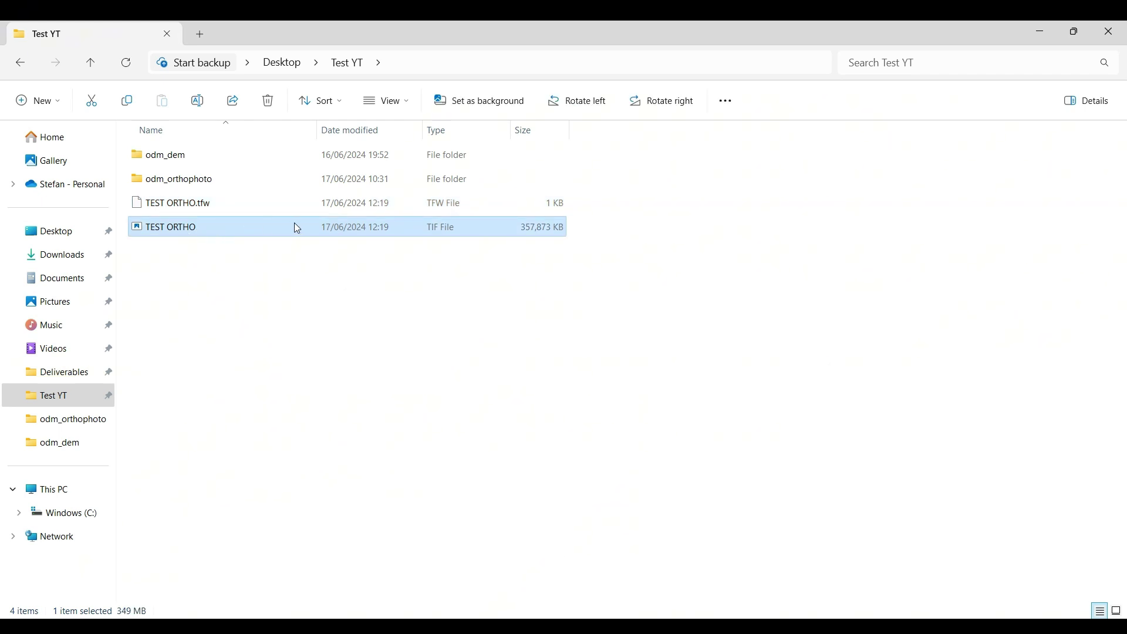
{"action": "left_click", "coordinate": [226, 209]}
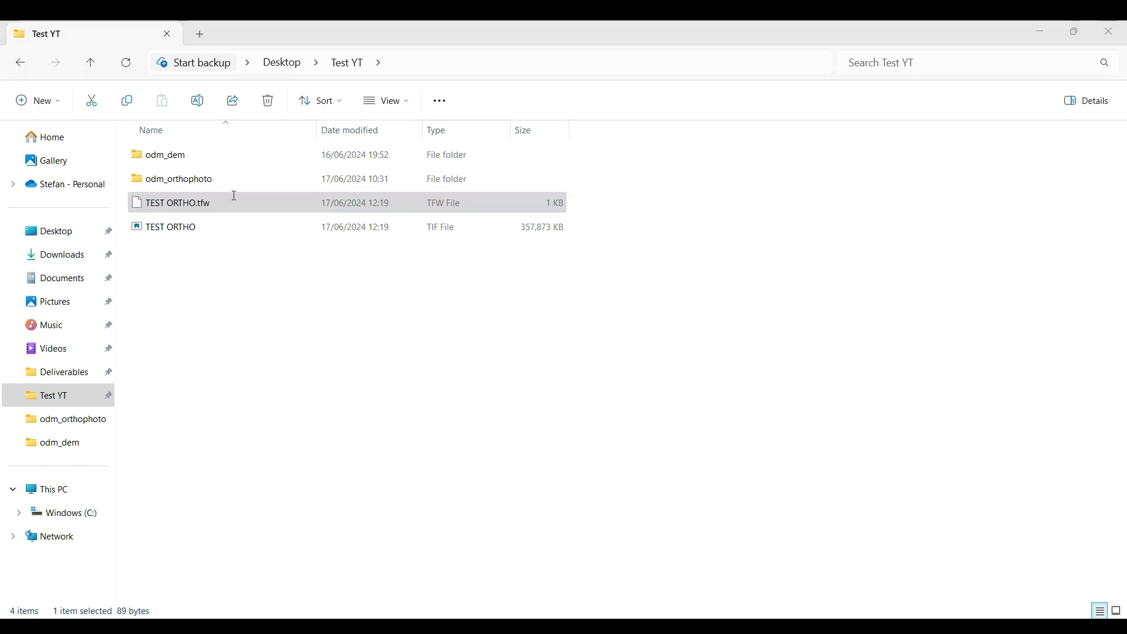
{"action": "double_click", "coordinate": [233, 197]}
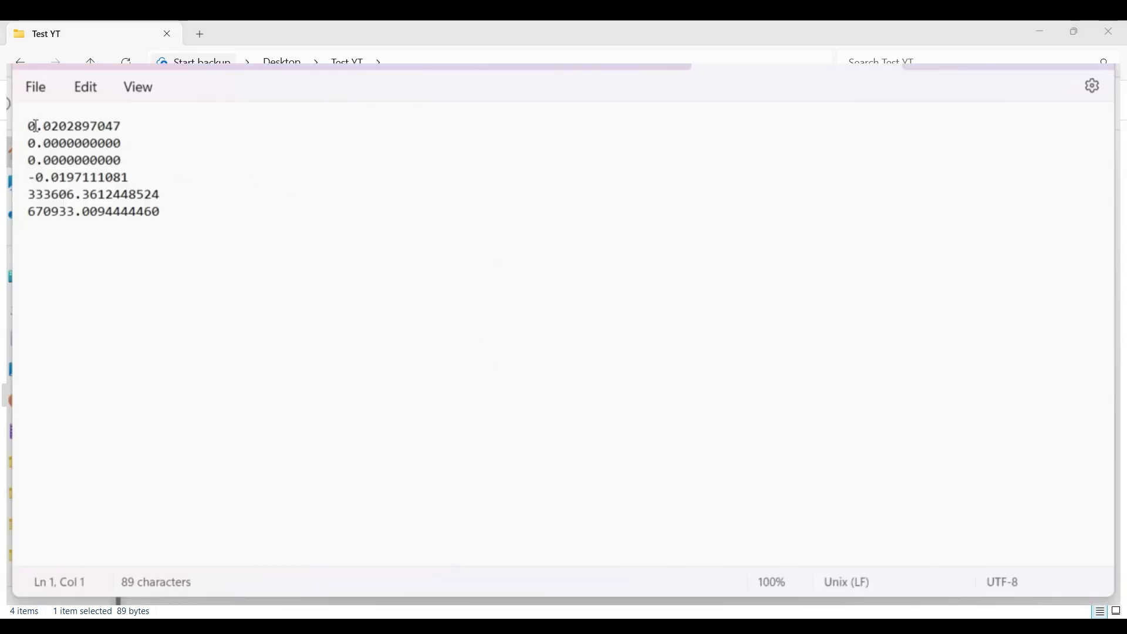
{"action": "left_click_drag", "start_coordinate": [29, 126], "coordinate": [301, 247]}
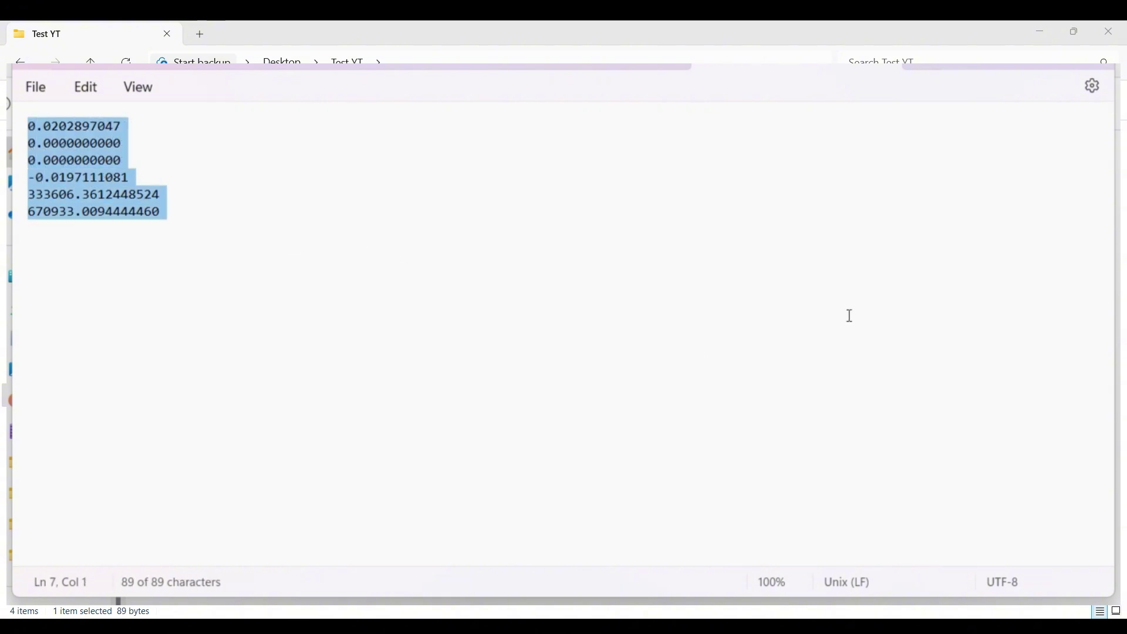
{"action": "key", "text": "alt+F4"}
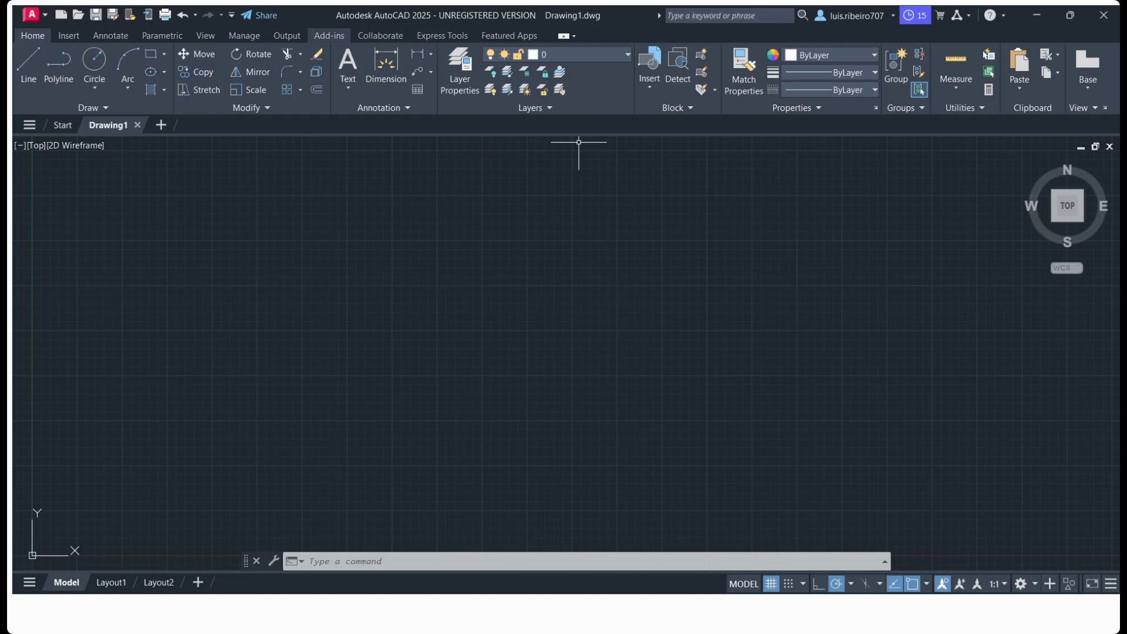
In AutoCAD, use GeoRefImg's Attach Images to insert TEST ORTHO.tif from the Desktop's Test YT folder
{"action": "left_click", "coordinate": [328, 36]}
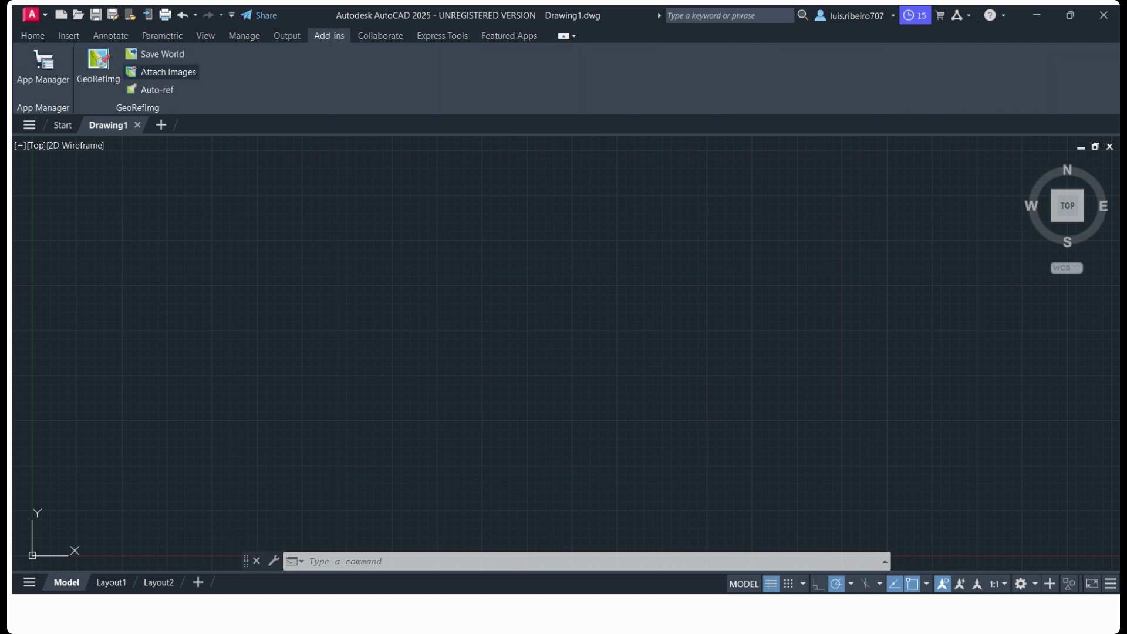
{"action": "left_click", "coordinate": [174, 72]}
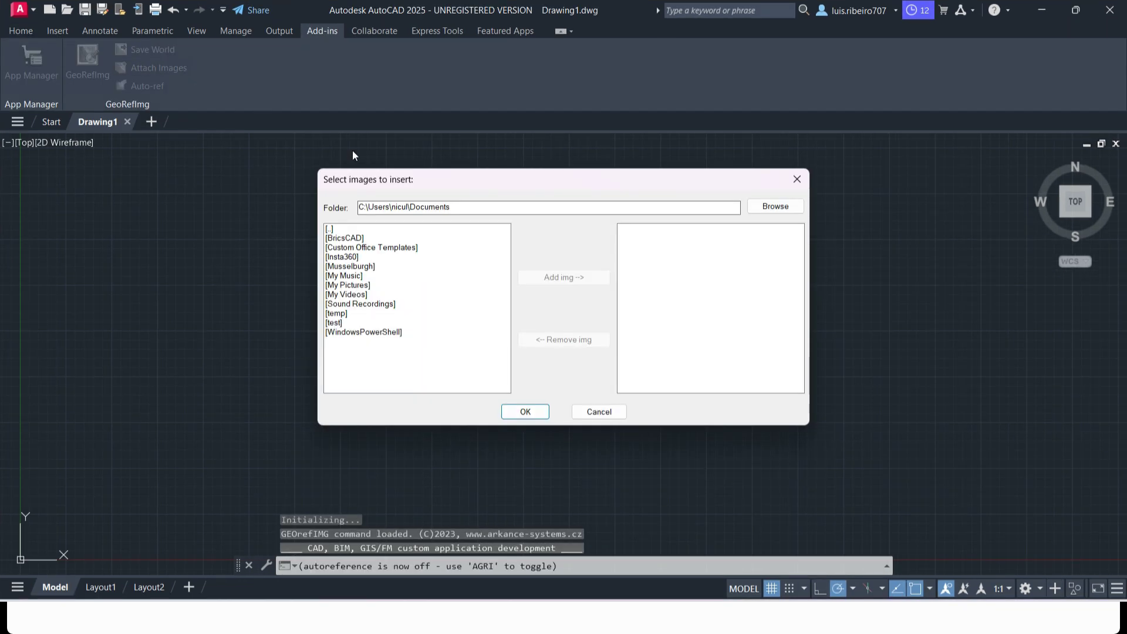
{"action": "left_click", "coordinate": [771, 206]}
{"action": "scroll", "coordinate": [559, 320], "scroll_direction": "down", "scroll_amount": 10}
{"action": "left_click", "coordinate": [510, 364]}
{"action": "left_click", "coordinate": [578, 393]}
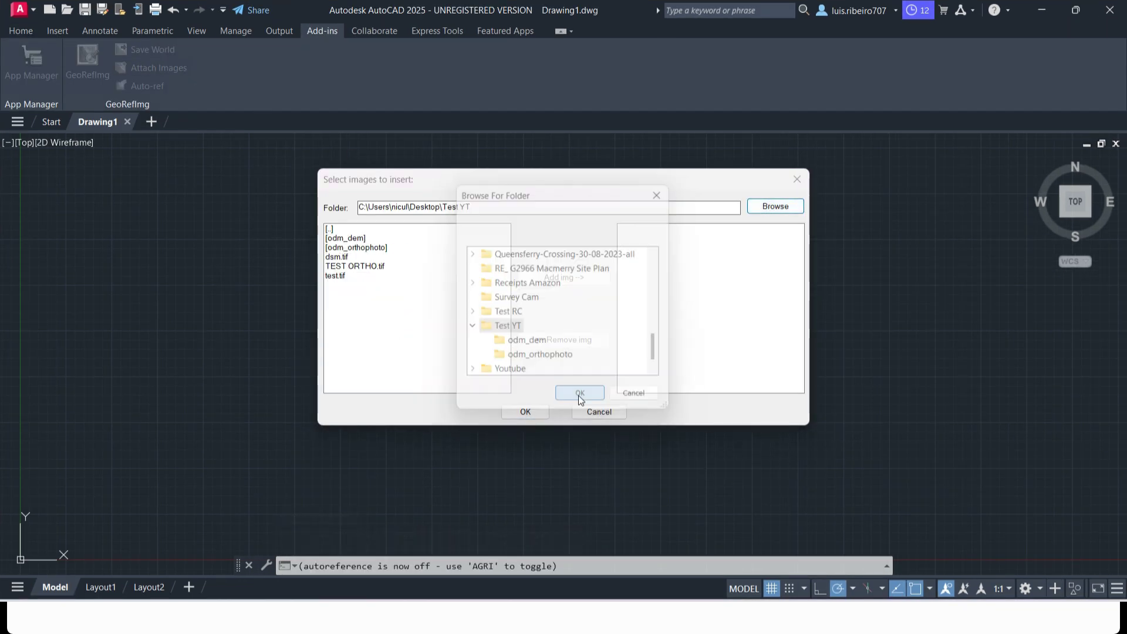
{"action": "left_click", "coordinate": [355, 265]}
{"action": "left_click", "coordinate": [563, 277]}
{"action": "left_click", "coordinate": [525, 411]}
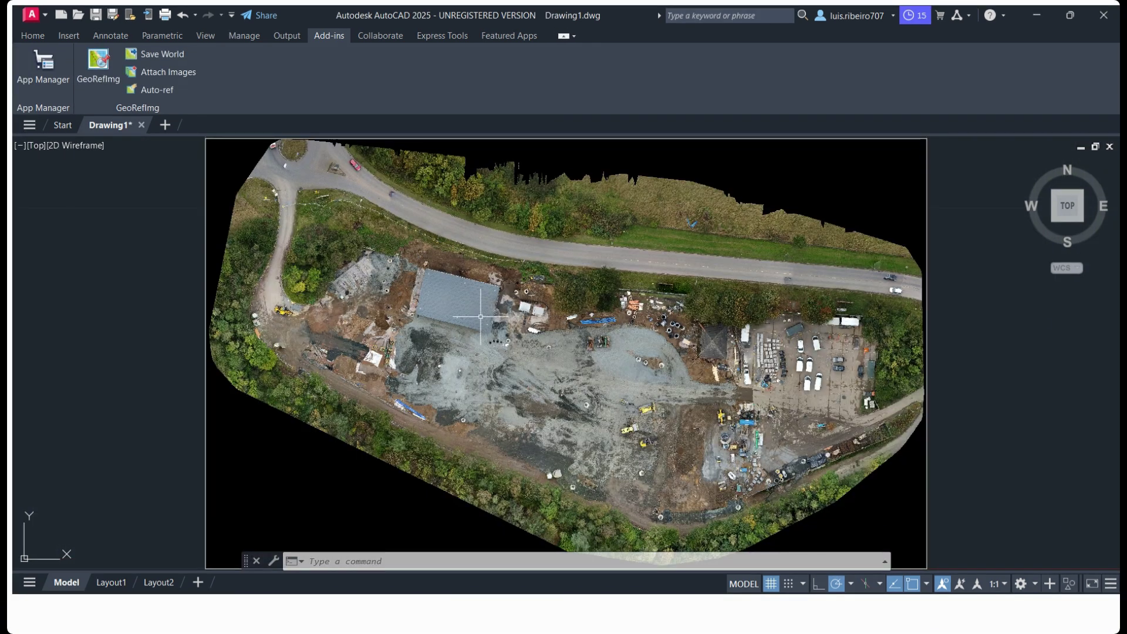
Query the coordinates of a point beside the grey-roofed building on the attached orthophoto with the ID command
{"action": "type", "text": "id"}
{"action": "key", "text": "Return"}
{"action": "left_click", "coordinate": [441, 264]}
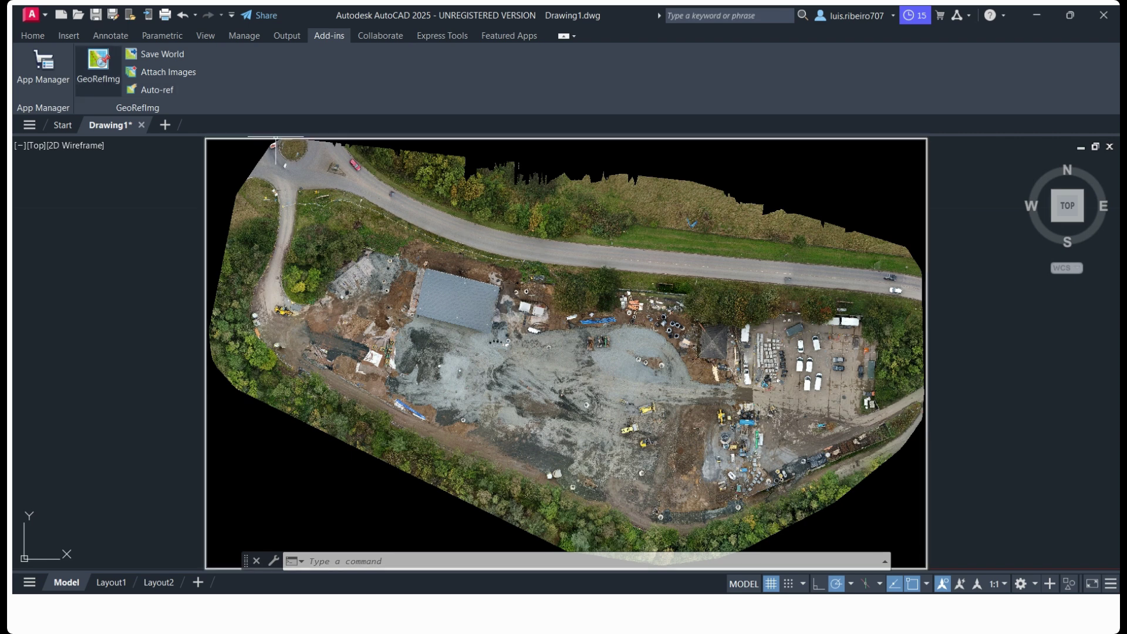
Georeference the attached orthophoto with the GeoRefImg command, selecting the image by its frame
{"action": "left_click", "coordinate": [98, 61]}
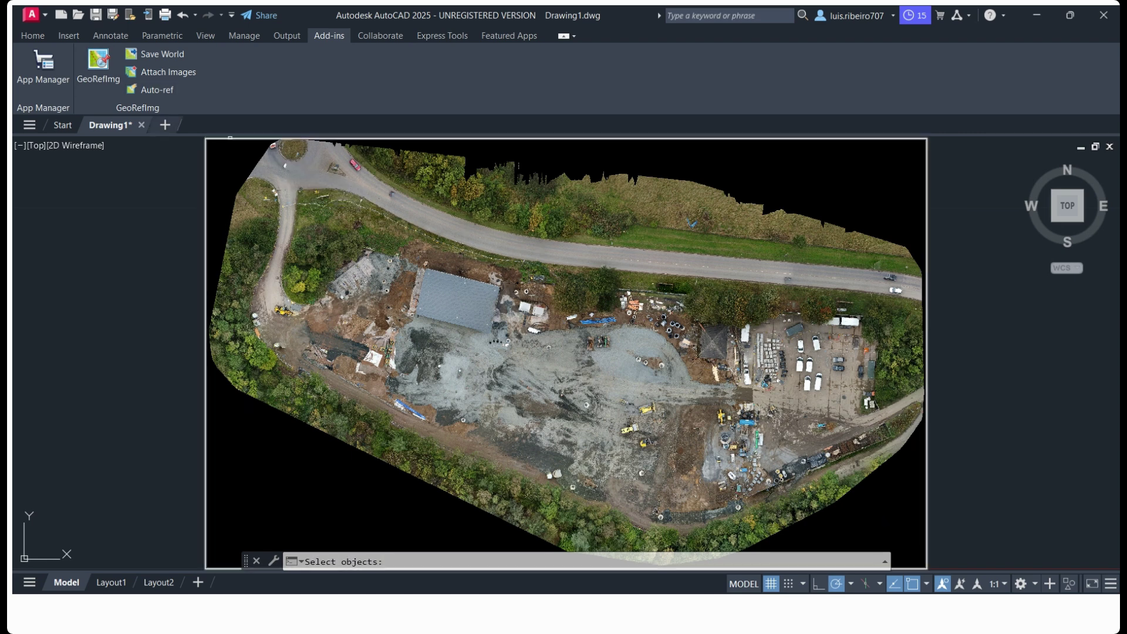
{"action": "left_click", "coordinate": [202, 176]}
{"action": "key", "text": "Return"}
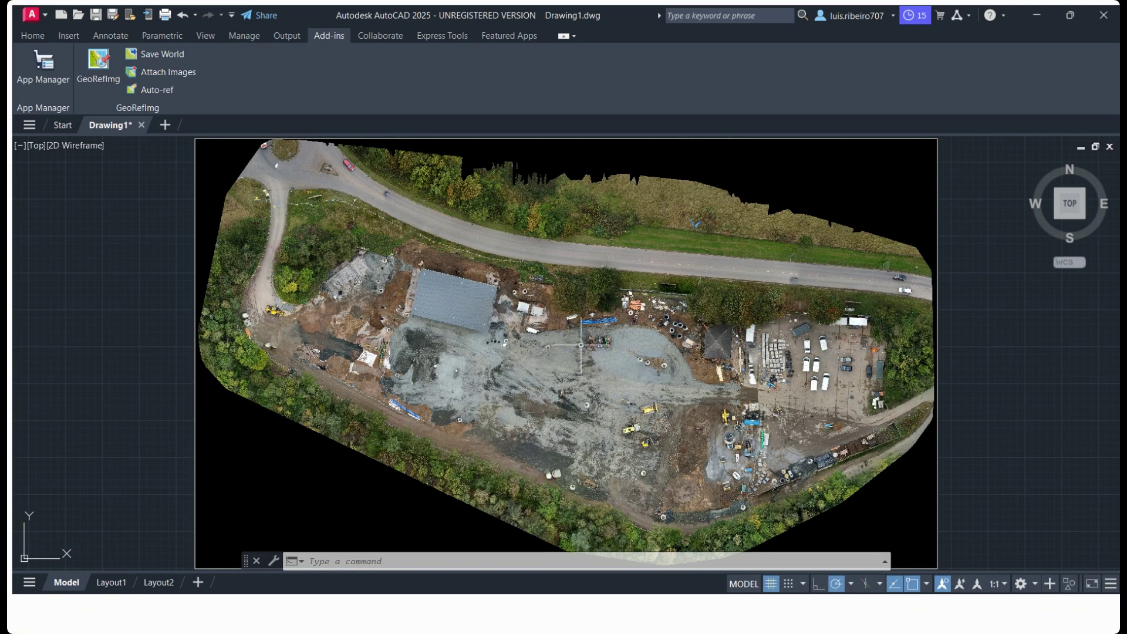
Query the coordinates at the centre of the blue-painted ground cross near the blue pipes with ID, and repeat the check
{"action": "scroll", "coordinate": [693, 371], "scroll_direction": "up", "scroll_amount": 4}
{"action": "scroll", "coordinate": [591, 377], "scroll_direction": "up", "scroll_amount": 5}
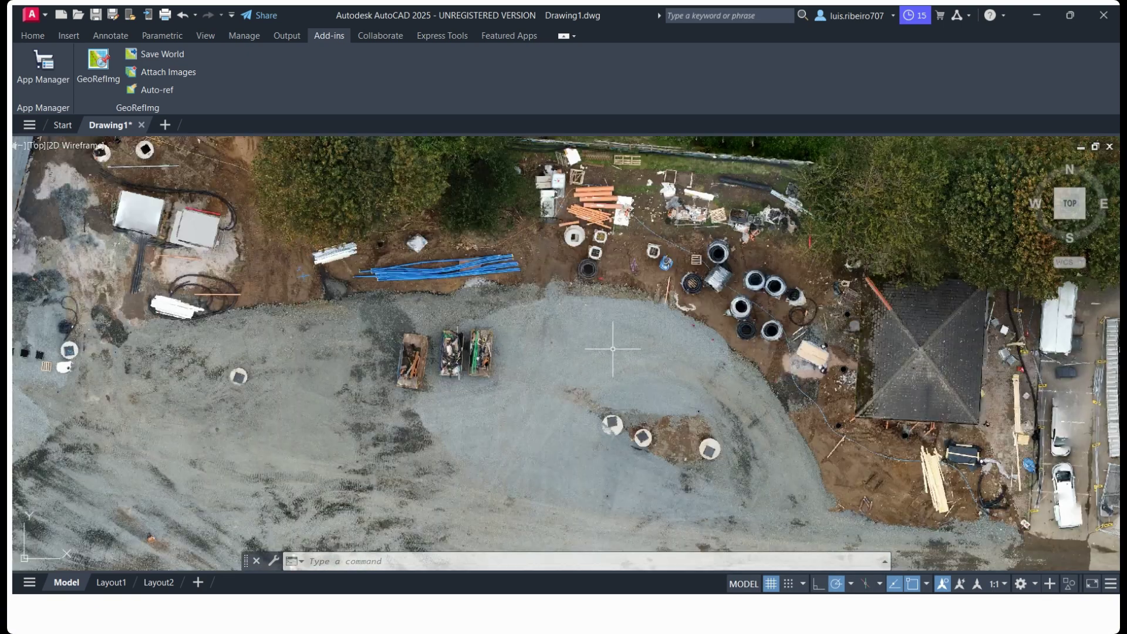
{"action": "type", "text": "id"}
{"action": "key", "text": "Return"}
{"action": "scroll", "coordinate": [474, 301], "scroll_direction": "up", "scroll_amount": 4}
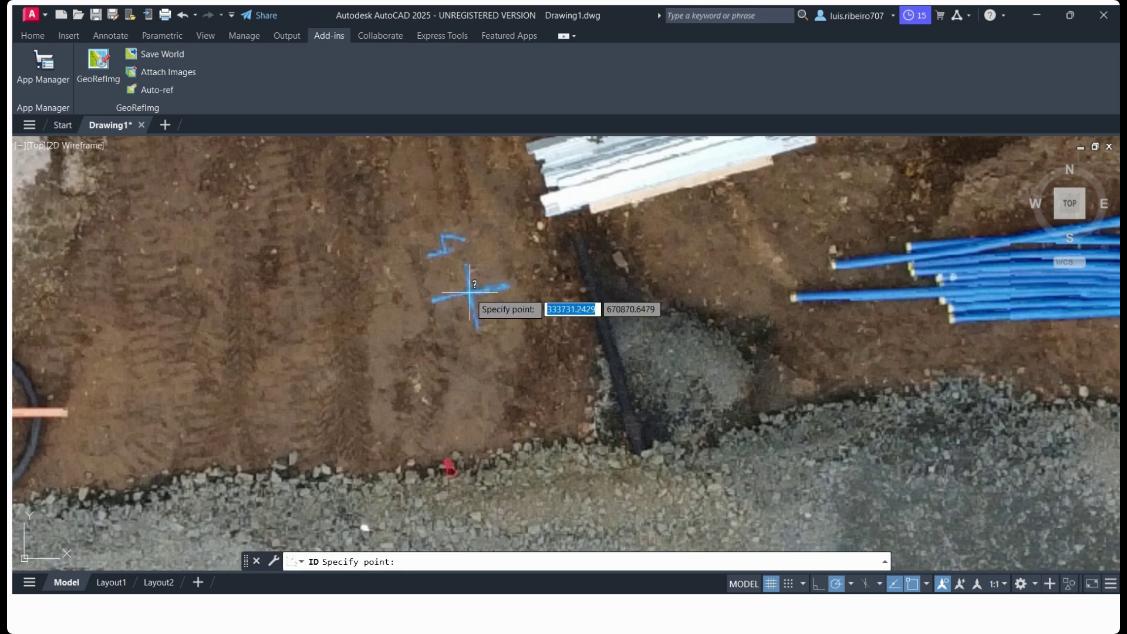
{"action": "left_click", "coordinate": [469, 290]}
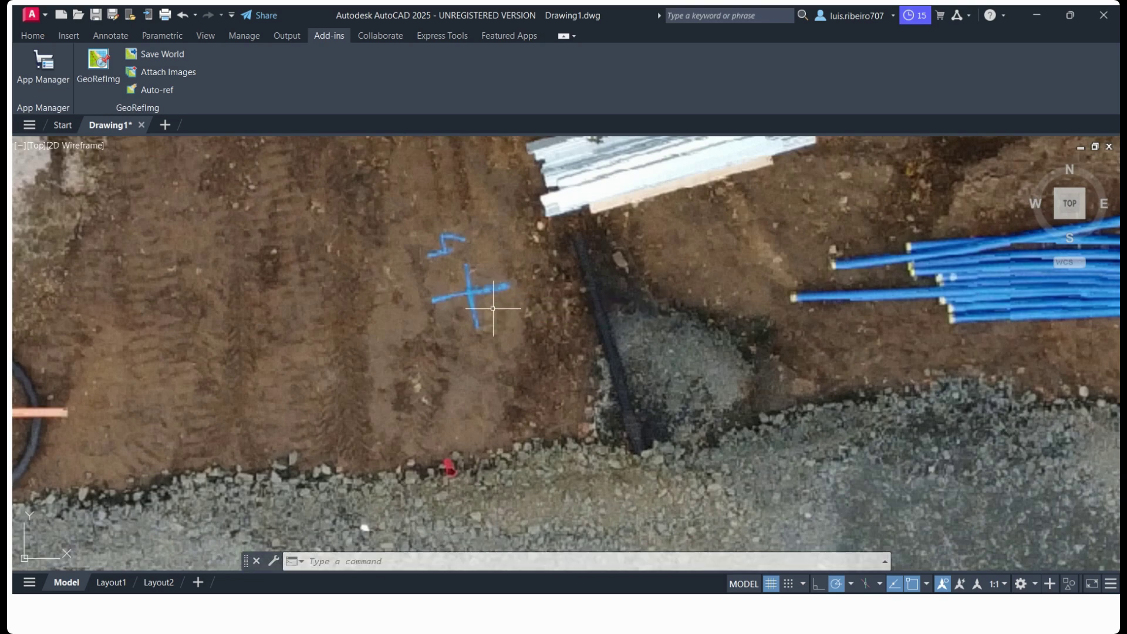
{"action": "type", "text": "id"}
{"action": "key", "text": "Return"}
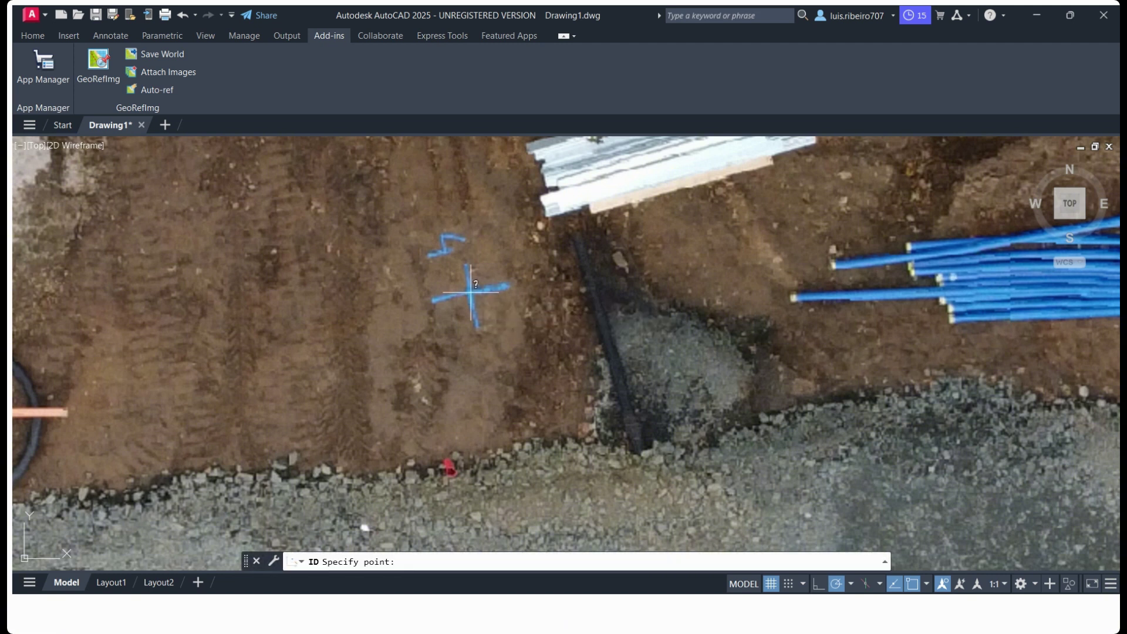
{"action": "left_click", "coordinate": [470, 291]}
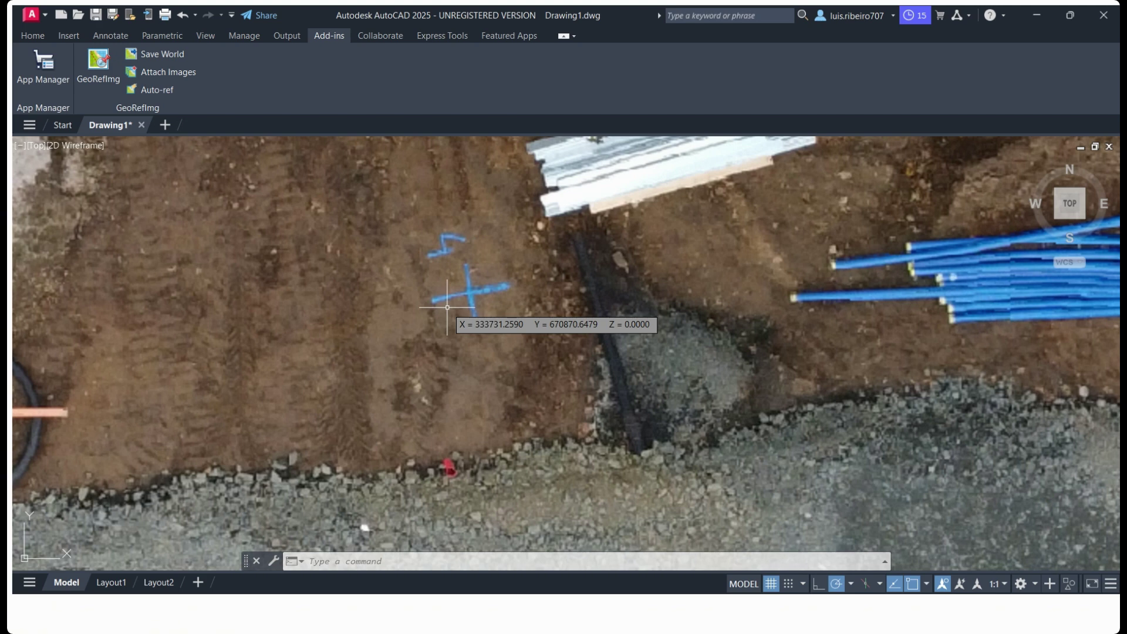
{"action": "scroll", "coordinate": [464, 296], "scroll_direction": "up", "scroll_amount": 3}
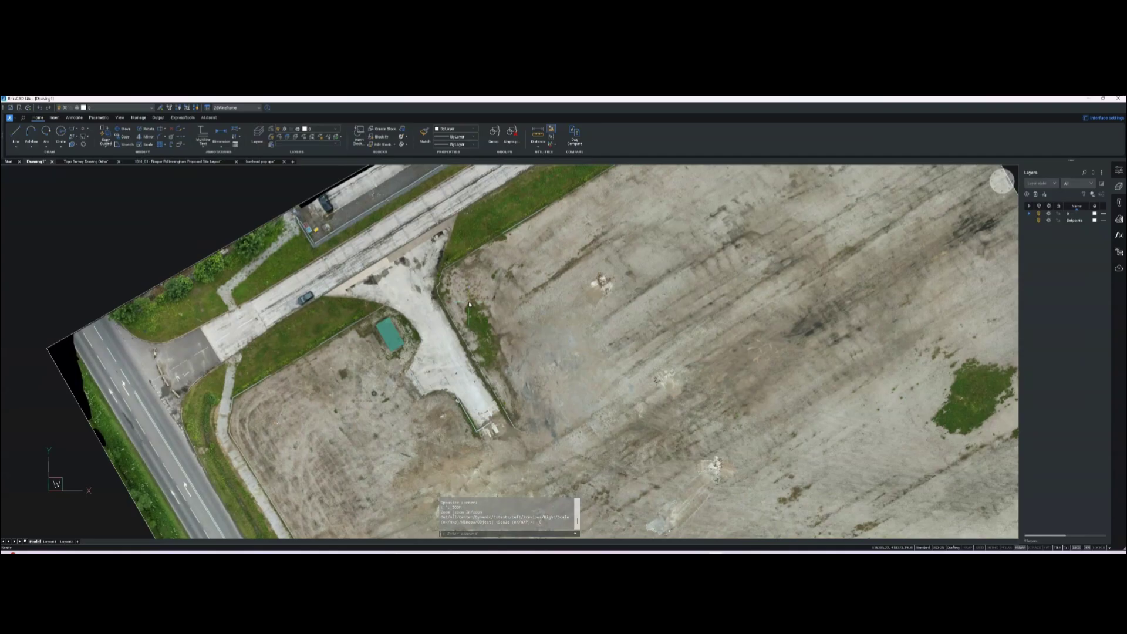
Switch to the BricsCAD drawing and examine the orthophoto around the green container and the concrete access road
{"action": "scroll", "coordinate": [469, 304], "scroll_direction": "down", "scroll_amount": 3}
{"action": "mouse_move", "coordinate": [469, 304]}
{"action": "middle_mouse_down"}
{"action": "mouse_move", "coordinate": [378, 214]}
{"action": "mouse_move", "coordinate": [471, 256]}
{"action": "middle_mouse_up"}
{"action": "scroll", "coordinate": [445, 277], "scroll_direction": "up", "scroll_amount": 3}
{"action": "scroll", "coordinate": [446, 277], "scroll_direction": "up", "scroll_amount": 2}
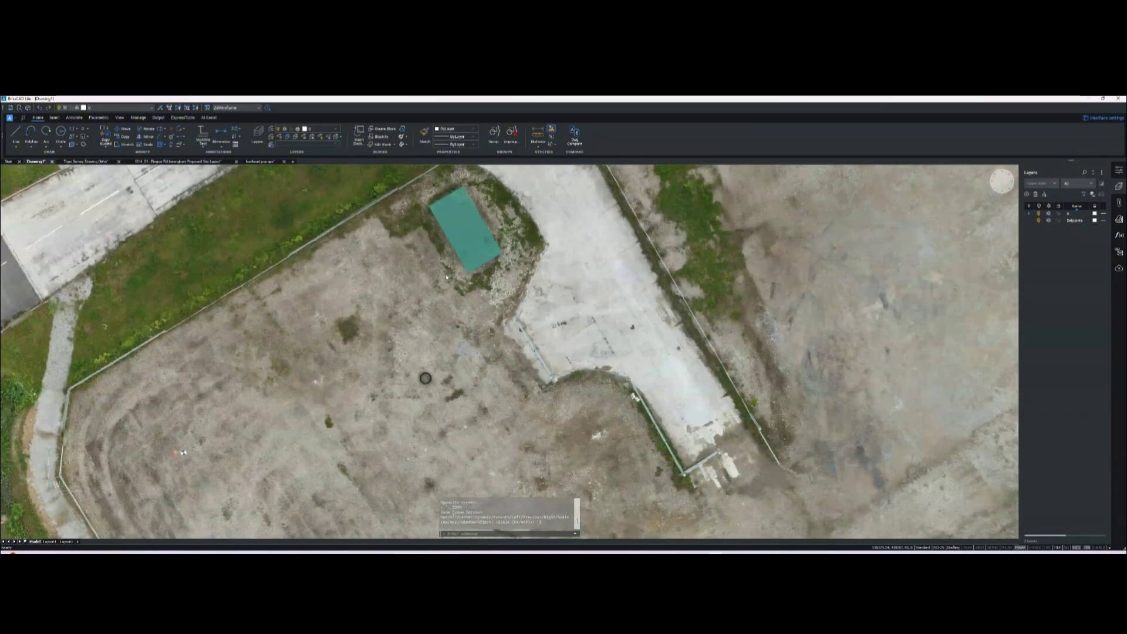
{"action": "scroll", "coordinate": [400, 238], "scroll_direction": "down", "scroll_amount": 4}
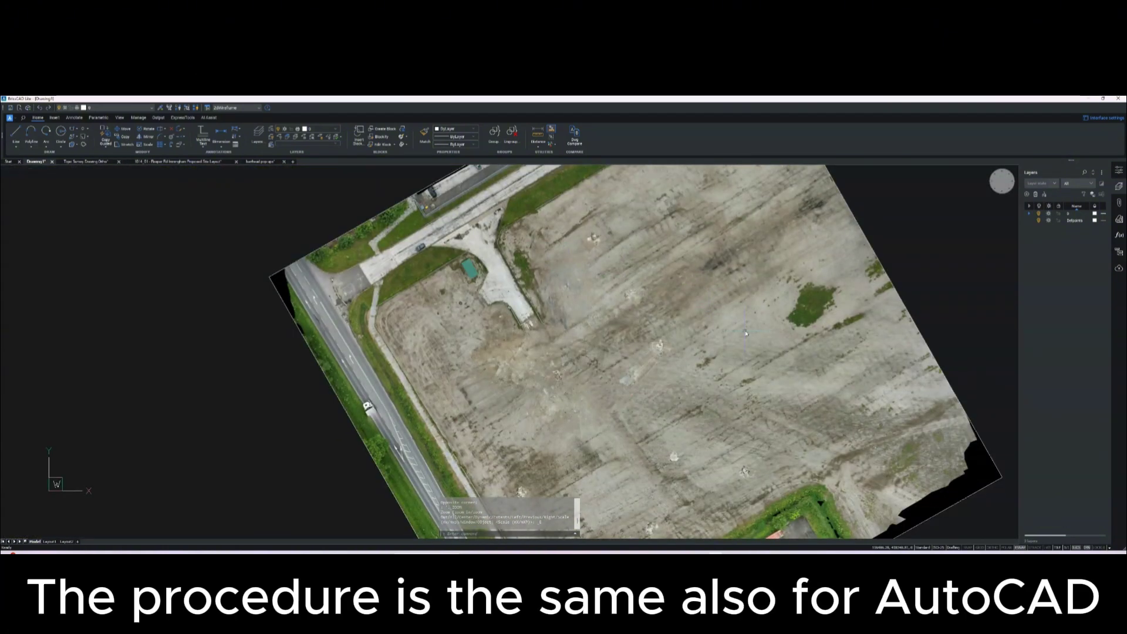
{"action": "middle_click_drag", "start_coordinate": [499, 329], "coordinate": [458, 319]}
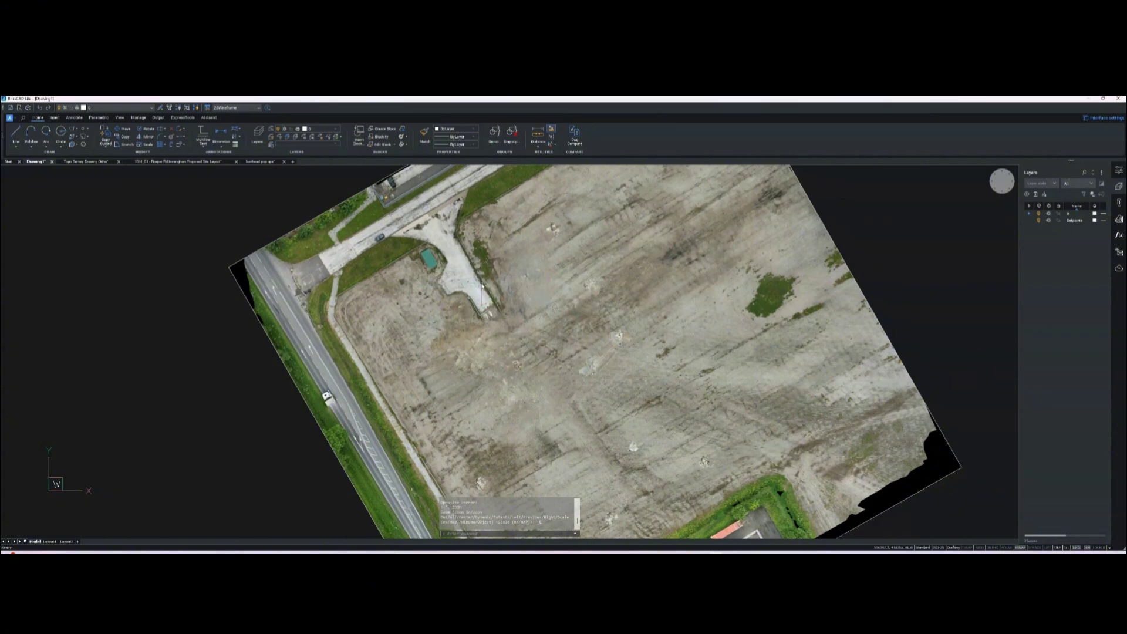
{"action": "scroll", "coordinate": [488, 285], "scroll_direction": "up", "scroll_amount": 5}
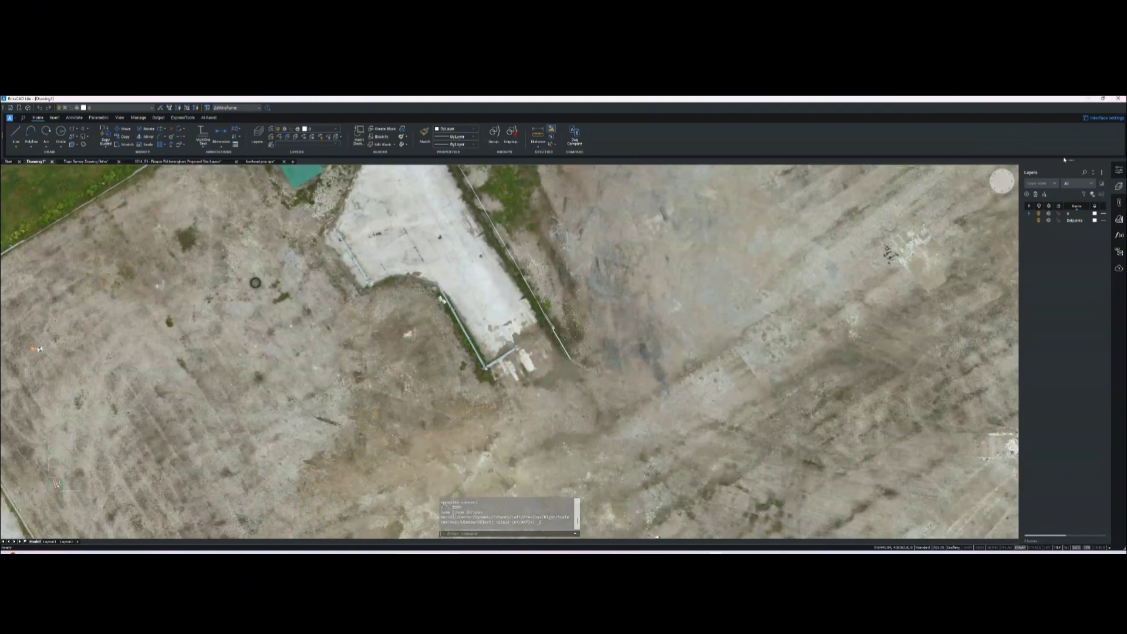
Create a new layer named Fence, give it the colour green and make it the current layer
{"action": "left_click", "coordinate": [1027, 194]}
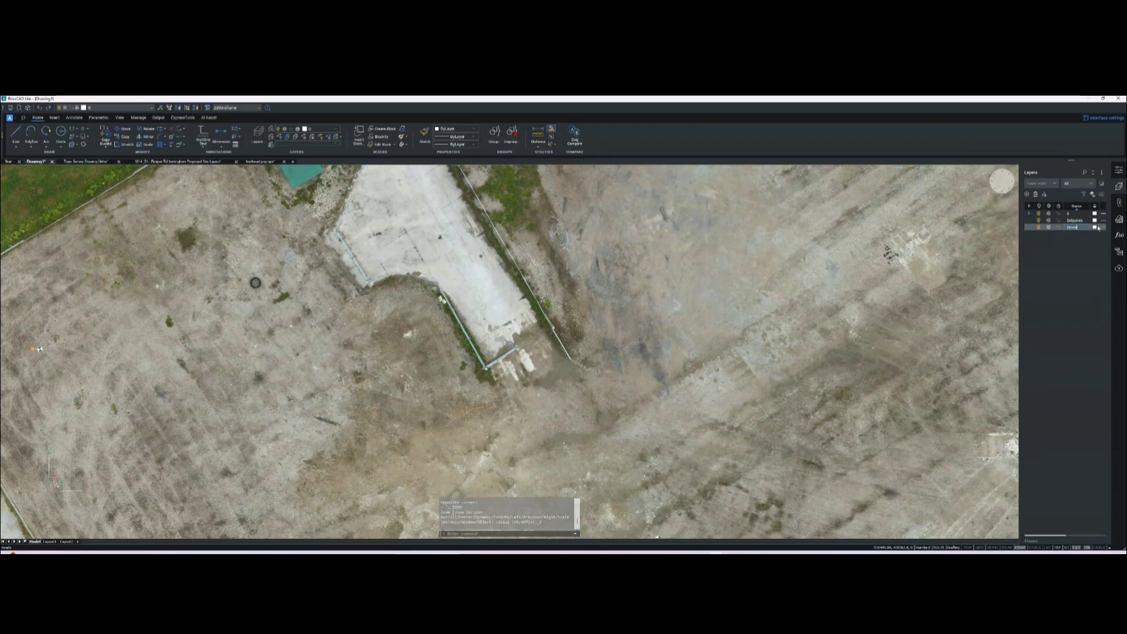
{"action": "left_click", "coordinate": [1095, 228]}
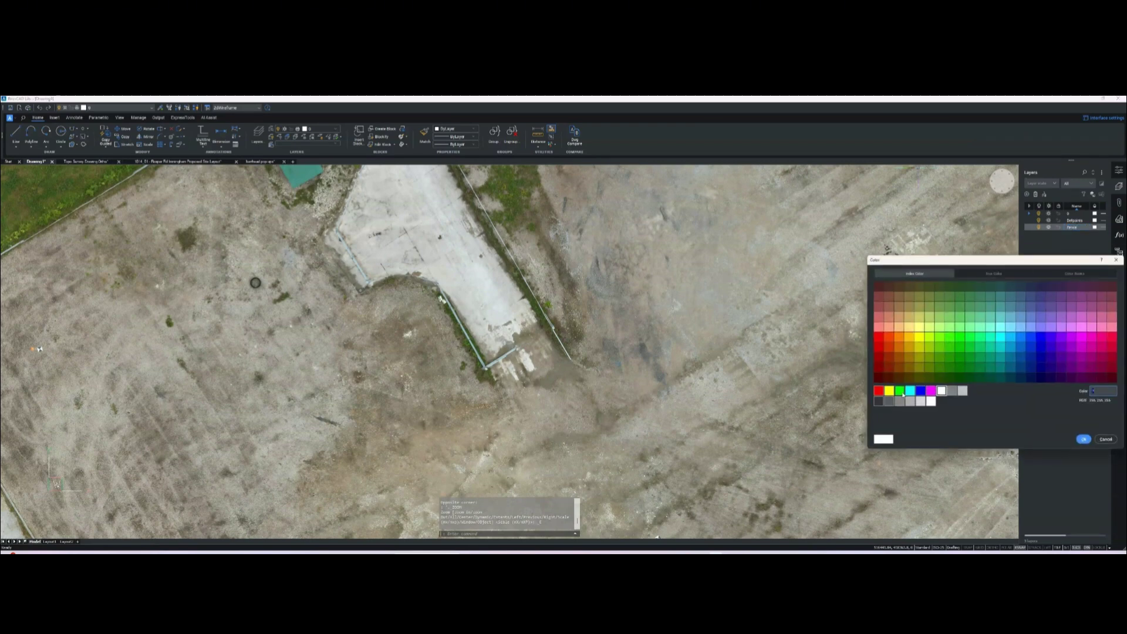
{"action": "left_click", "coordinate": [899, 390]}
{"action": "left_click", "coordinate": [1083, 440]}
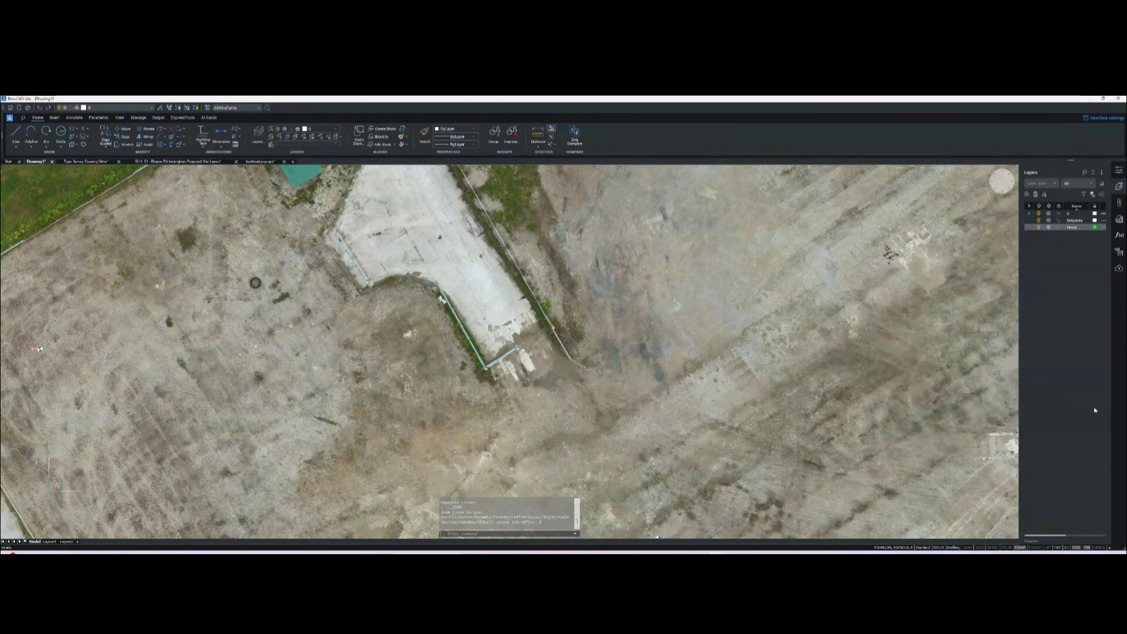
{"action": "left_click", "coordinate": [1032, 228]}
Start a polyline at the fence post near the end of the concrete road and trace the fence's first stretch post by post
{"action": "scroll", "coordinate": [458, 359], "scroll_direction": "up", "scroll_amount": 3}
{"action": "scroll", "coordinate": [616, 317], "scroll_direction": "up", "scroll_amount": 3}
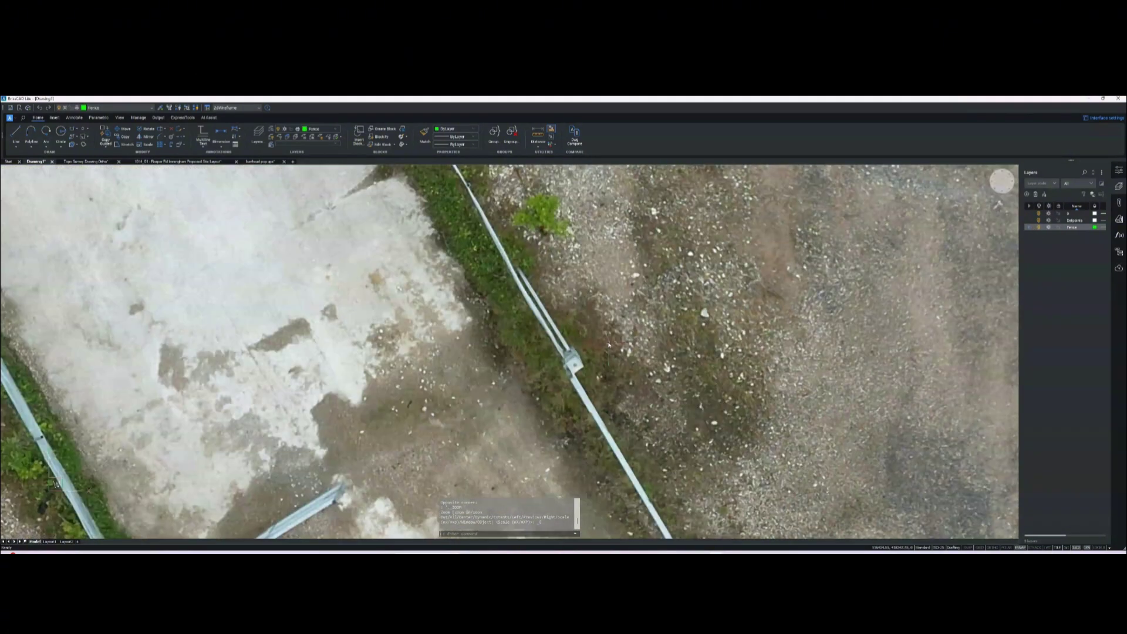
{"action": "type", "text": "PL"}
{"action": "key", "text": "Return"}
{"action": "left_click", "coordinate": [565, 351]}
{"action": "middle_click_drag", "start_coordinate": [507, 225], "coordinate": [532, 360]}
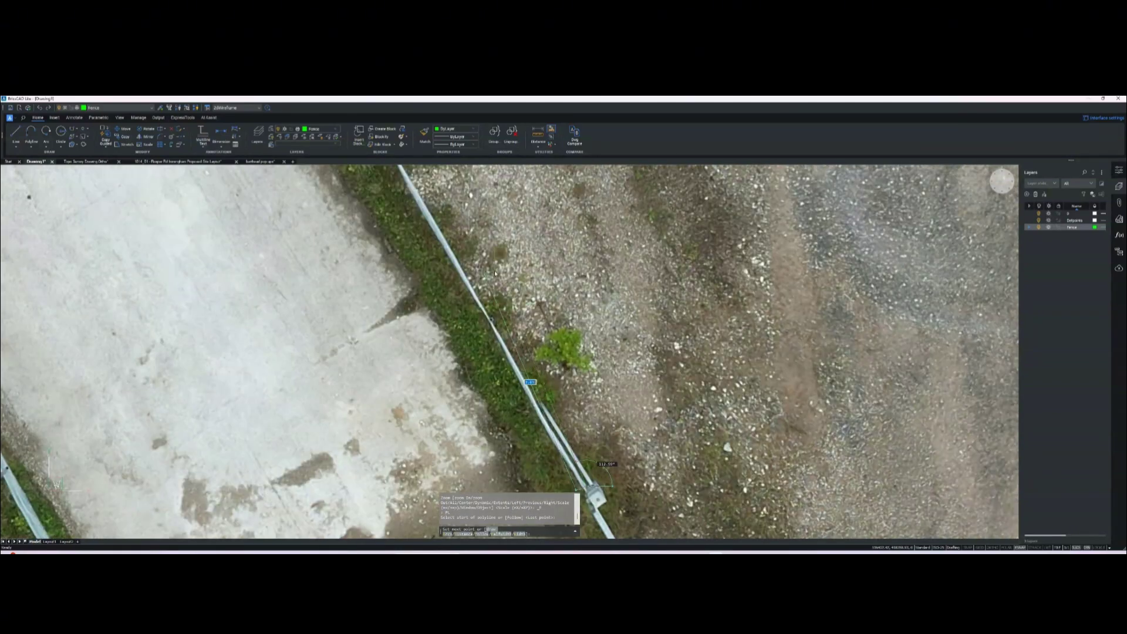
{"action": "middle_click_drag", "start_coordinate": [486, 267], "coordinate": [500, 315]}
{"action": "left_click", "coordinate": [508, 370]}
{"action": "middle_click_drag", "start_coordinate": [402, 187], "coordinate": [464, 348]}
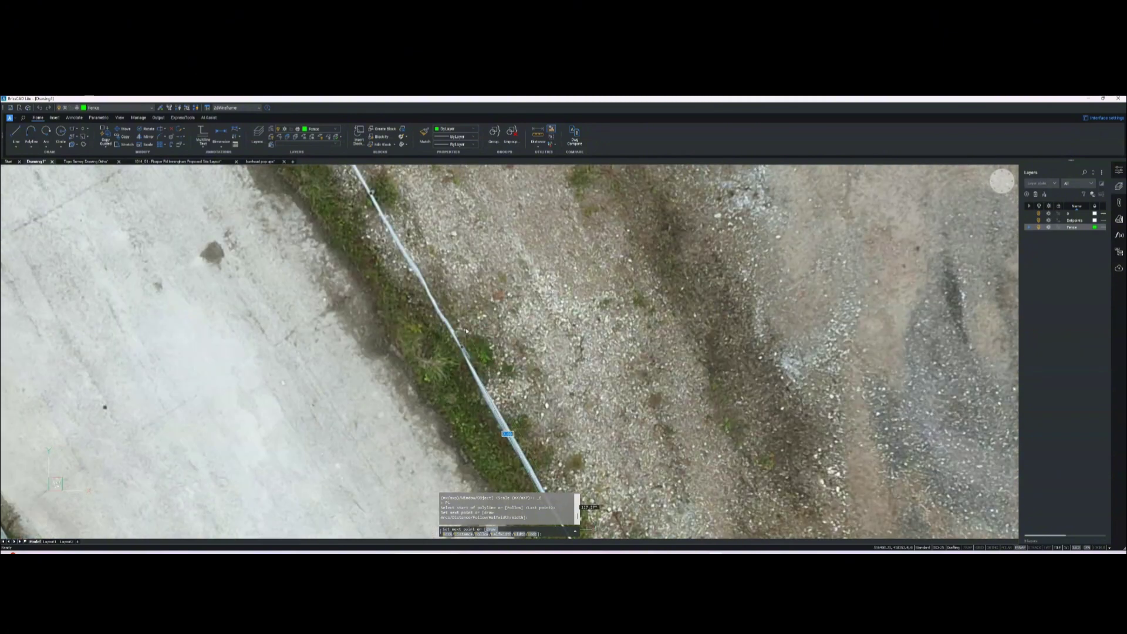
{"action": "left_click", "coordinate": [465, 360]}
Continue the polyline along the fence past the grassy patch to the bend, and end it there
{"action": "middle_click_drag", "start_coordinate": [413, 218], "coordinate": [521, 404]}
{"action": "scroll", "coordinate": [521, 403], "scroll_direction": "down", "scroll_amount": 3}
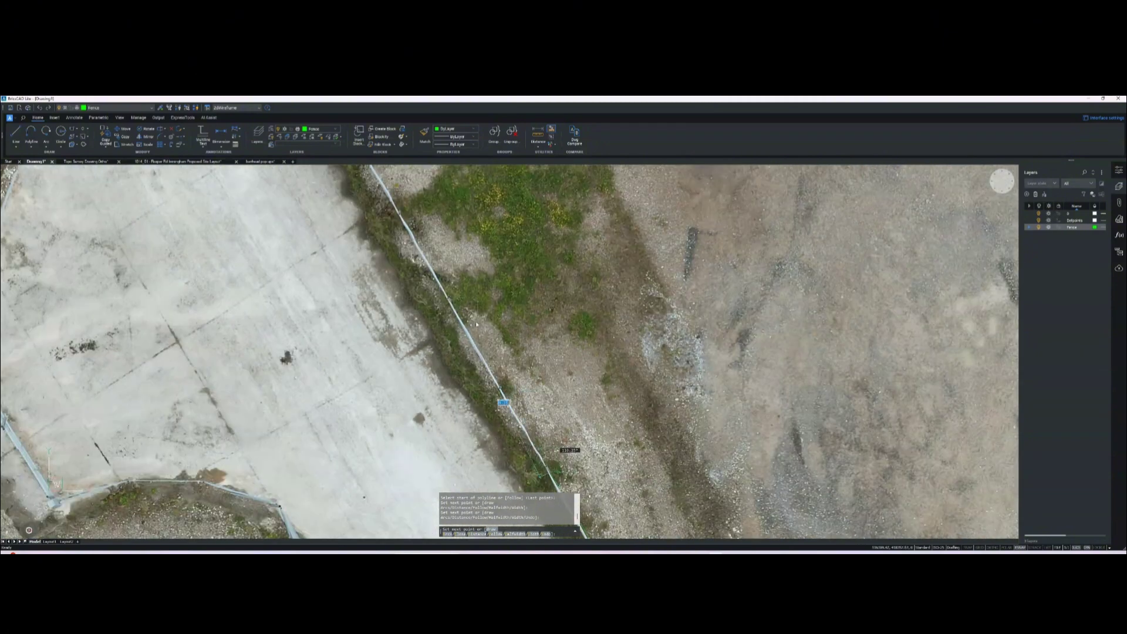
{"action": "scroll", "coordinate": [452, 302], "scroll_direction": "up", "scroll_amount": 3}
{"action": "left_click", "coordinate": [441, 305]}
{"action": "scroll", "coordinate": [458, 317], "scroll_direction": "down", "scroll_amount": 3}
{"action": "scroll", "coordinate": [497, 341], "scroll_direction": "up", "scroll_amount": 5}
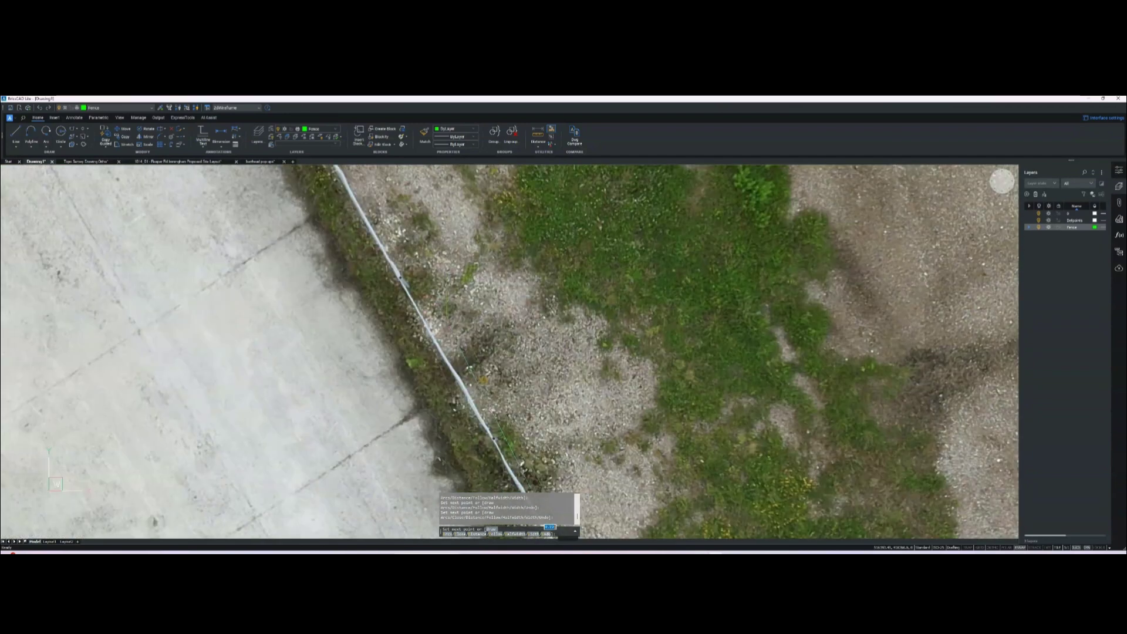
{"action": "scroll", "coordinate": [401, 291], "scroll_direction": "down", "scroll_amount": 3}
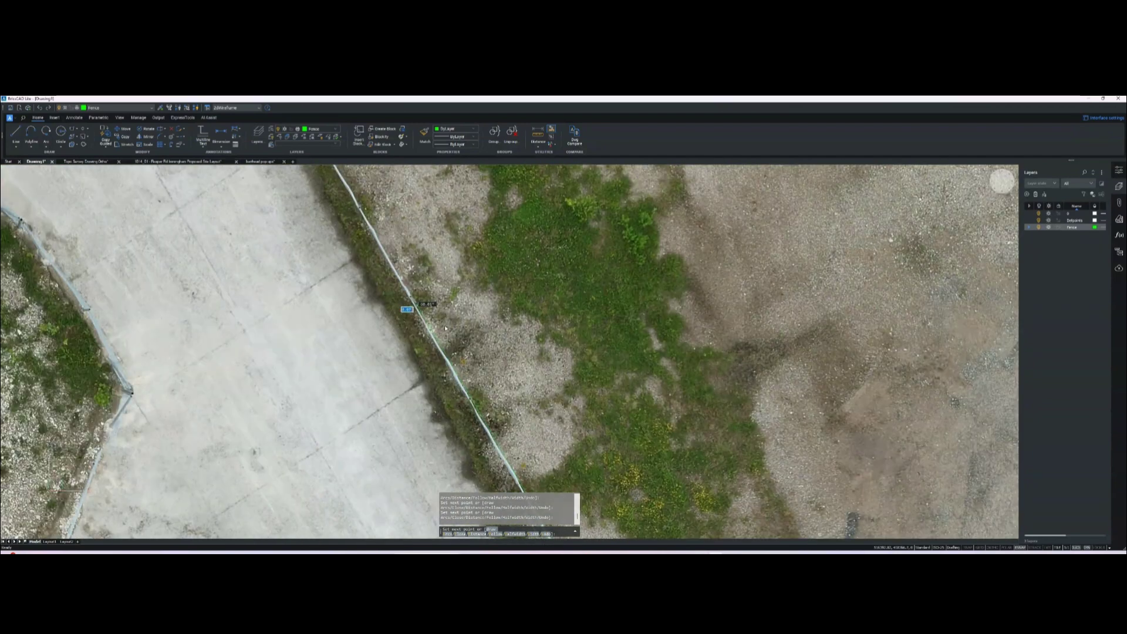
{"action": "scroll", "coordinate": [410, 302], "scroll_direction": "up", "scroll_amount": 3}
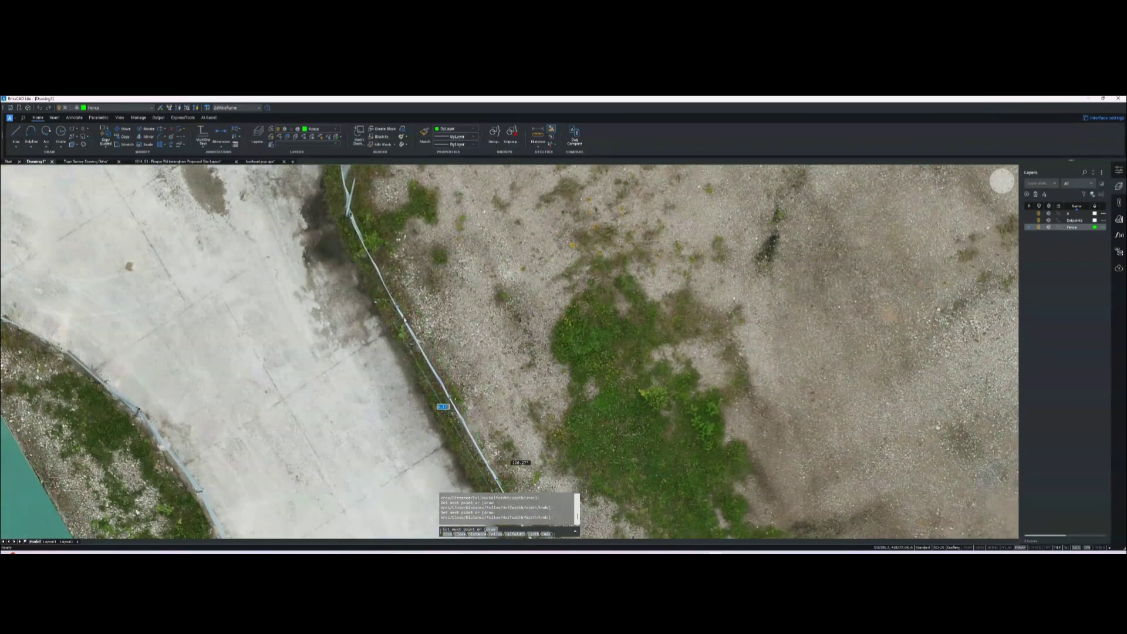
{"action": "left_click", "coordinate": [398, 307]}
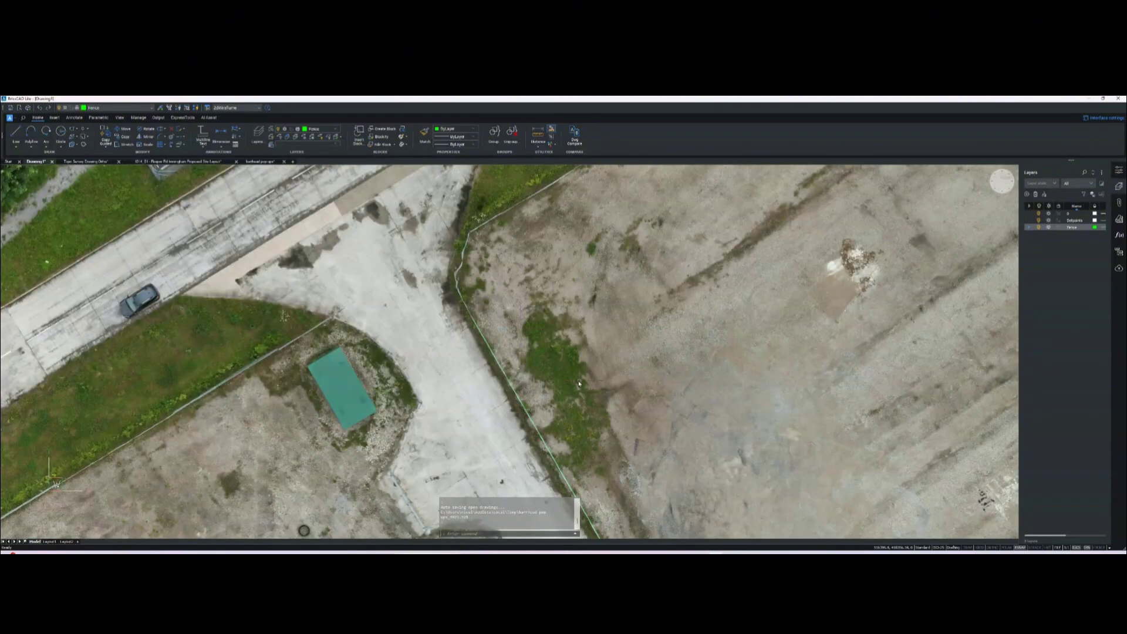
{"action": "scroll", "coordinate": [579, 384], "scroll_direction": "down", "scroll_amount": 5}
{"action": "left_click", "coordinate": [360, 203]}
{"action": "key", "text": "Escape"}
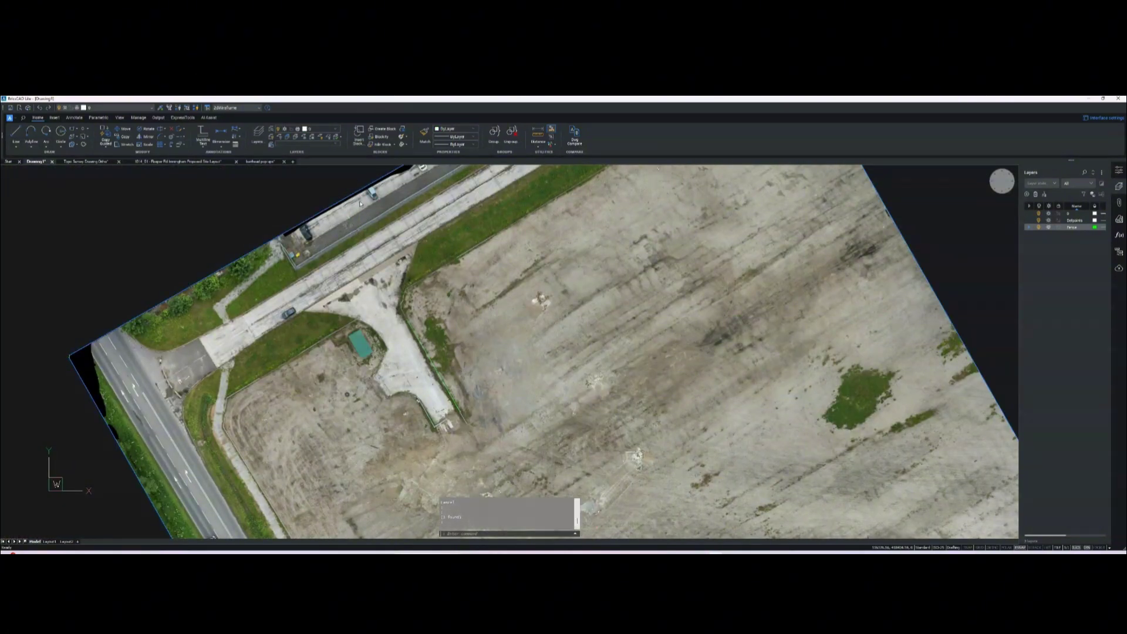
Set the transparency of the orthophoto image to 50 in its properties
{"action": "key", "text": "Delete"}
{"action": "key", "text": "ctrl+z"}
{"action": "scroll", "coordinate": [361, 202], "scroll_direction": "down", "scroll_amount": 1}
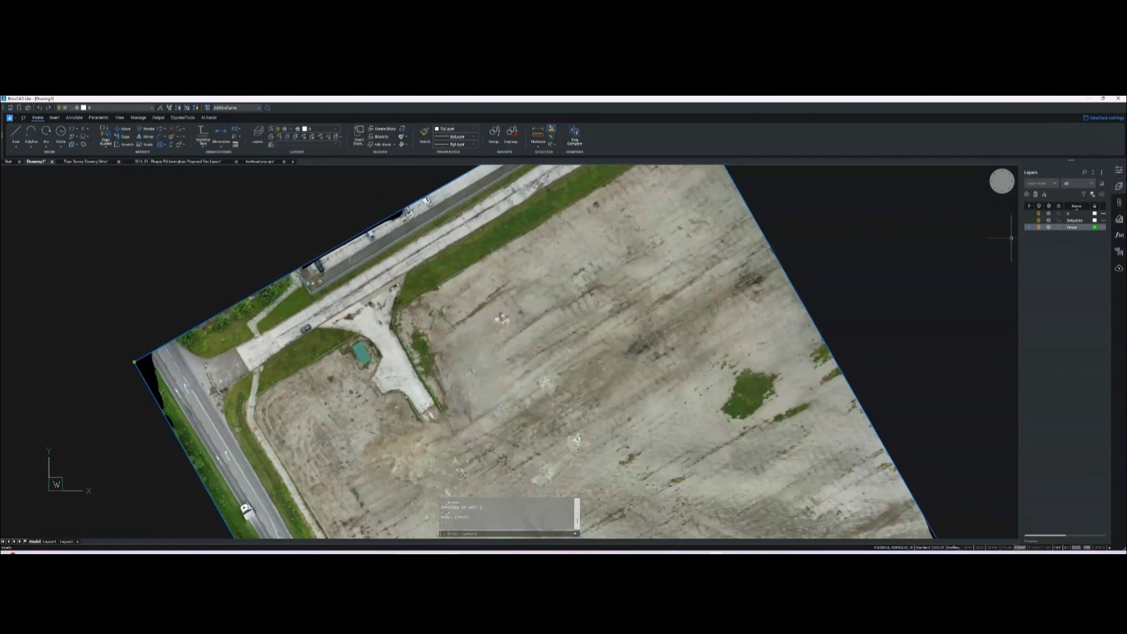
{"action": "left_click", "coordinate": [1119, 170]}
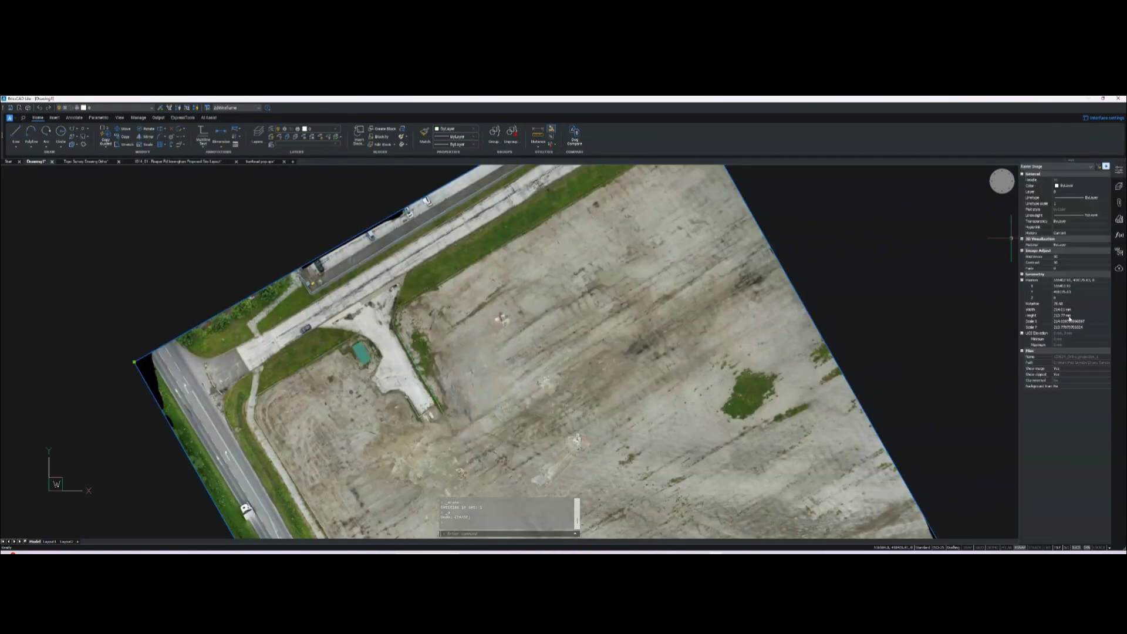
{"action": "left_click", "coordinate": [1069, 222]}
{"action": "left_click", "coordinate": [1106, 221]}
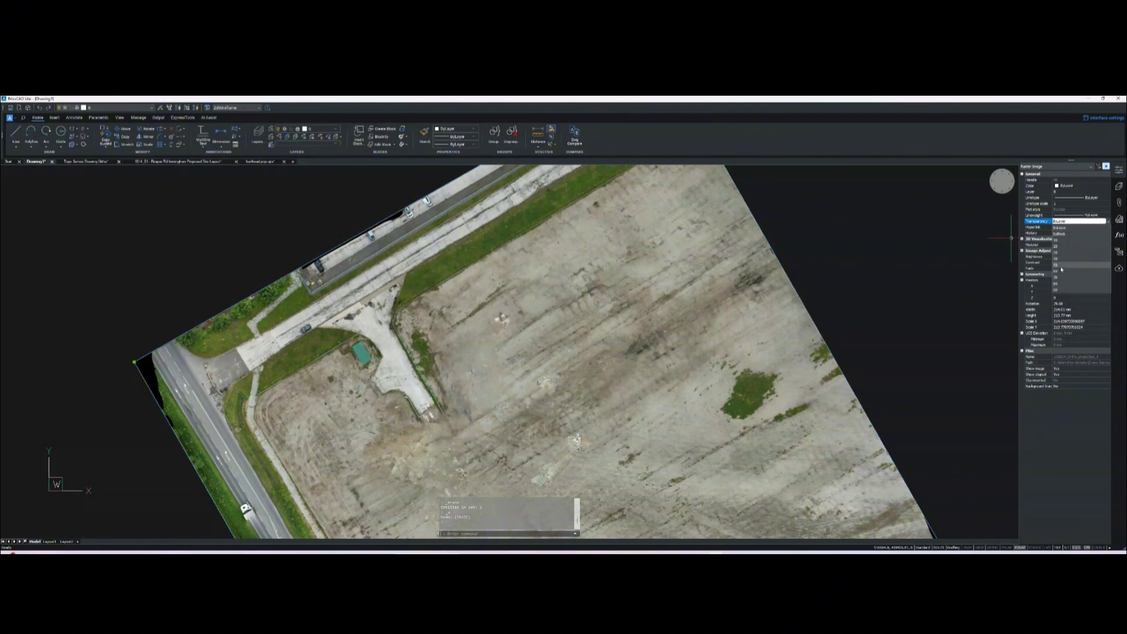
{"action": "left_click", "coordinate": [1060, 267]}
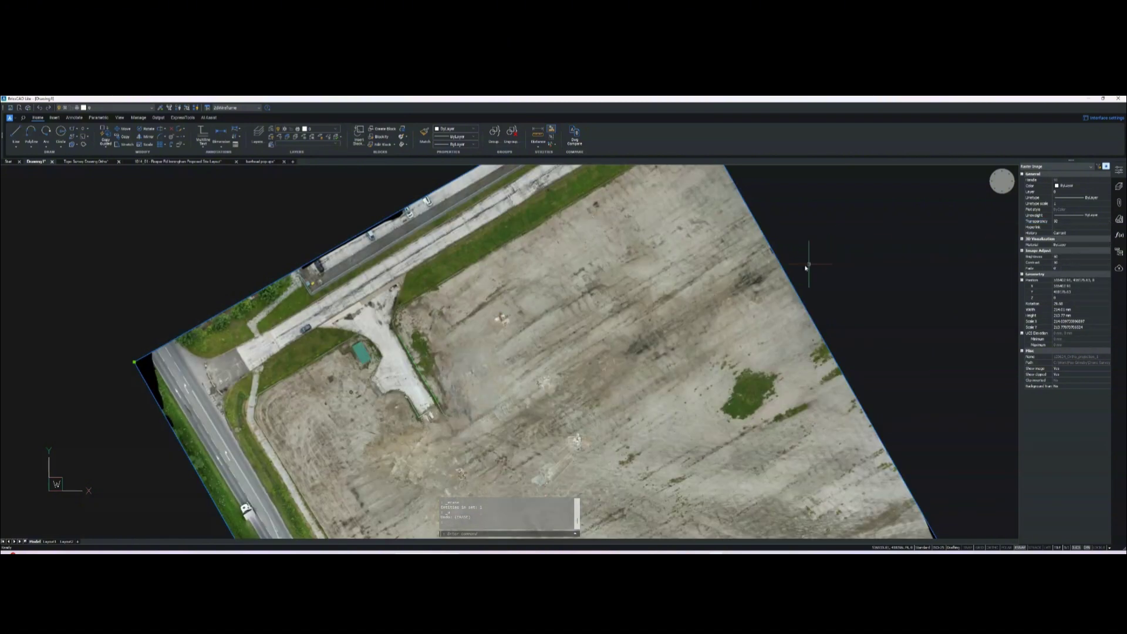
{"action": "key", "text": "Escape"}
Create a new layer named Road and give it the colour red
{"action": "scroll", "coordinate": [737, 320], "scroll_direction": "down", "scroll_amount": 5}
{"action": "scroll", "coordinate": [722, 321], "scroll_direction": "up", "scroll_amount": 9}
{"action": "scroll", "coordinate": [600, 303], "scroll_direction": "down", "scroll_amount": 3}
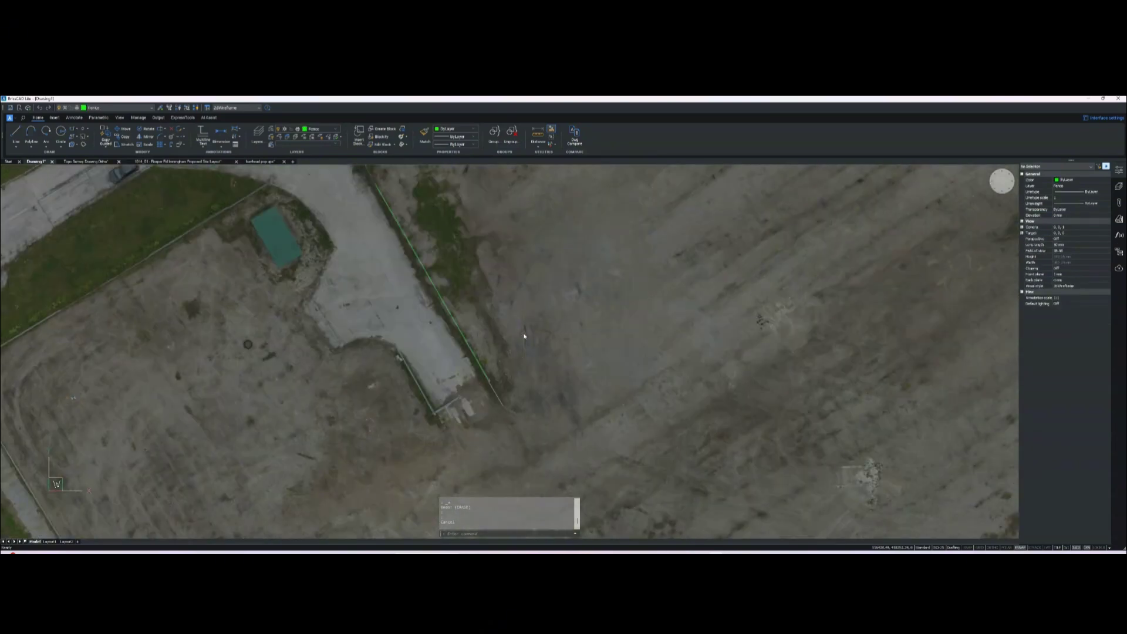
{"action": "scroll", "coordinate": [432, 240], "scroll_direction": "up", "scroll_amount": 8}
{"action": "scroll", "coordinate": [433, 239], "scroll_direction": "down", "scroll_amount": 6}
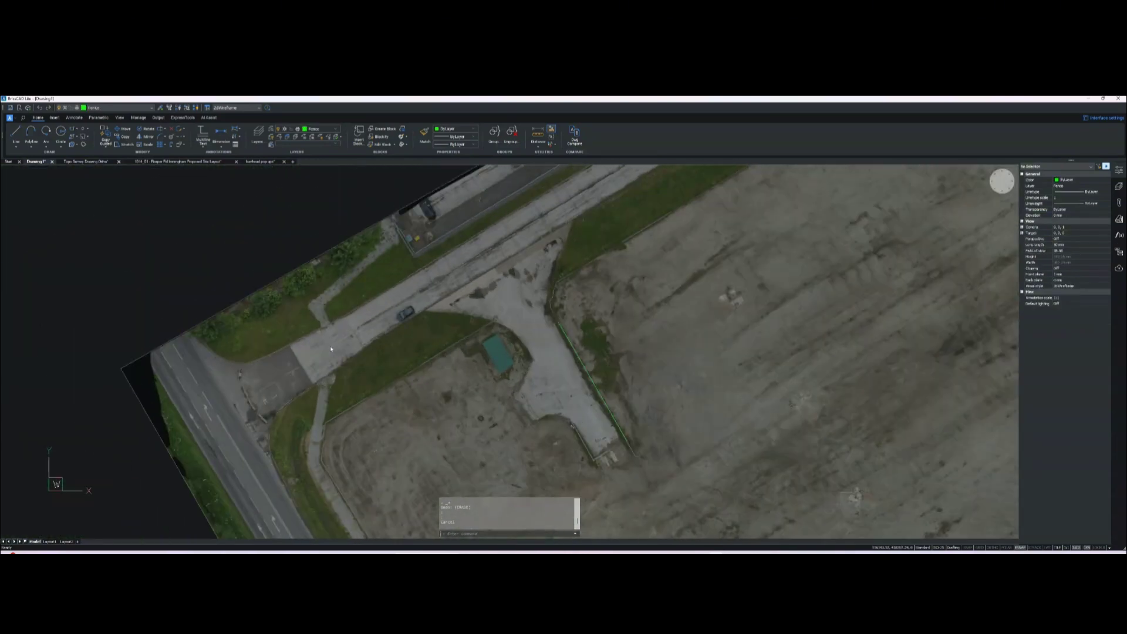
{"action": "scroll", "coordinate": [320, 351], "scroll_direction": "up", "scroll_amount": 3}
{"action": "left_click", "coordinate": [1119, 186]}
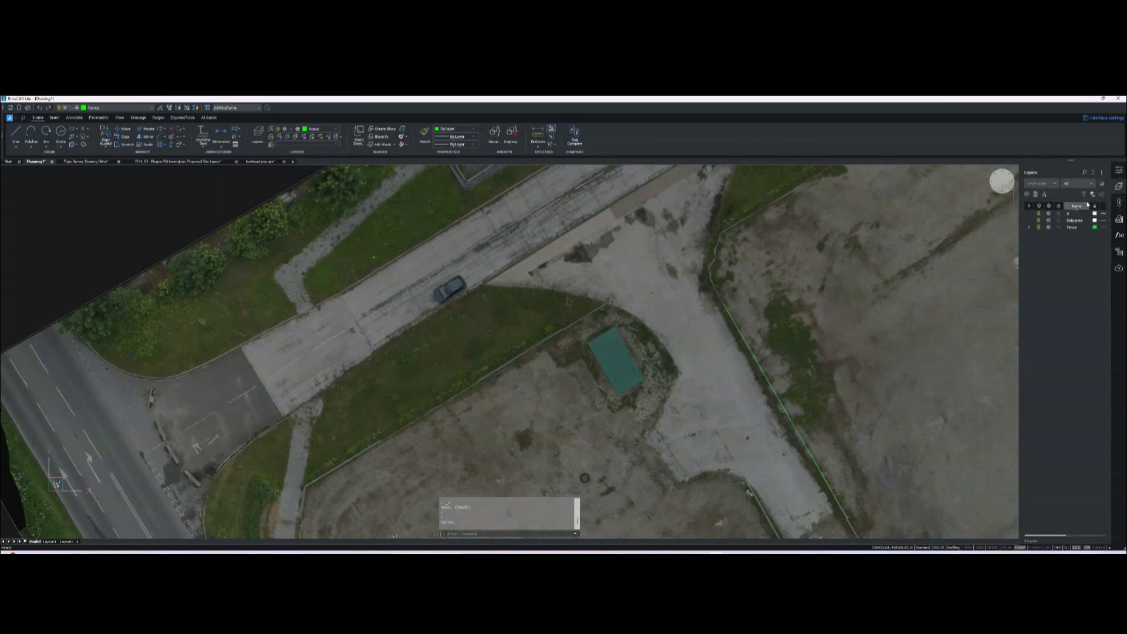
{"action": "left_click", "coordinate": [1027, 195]}
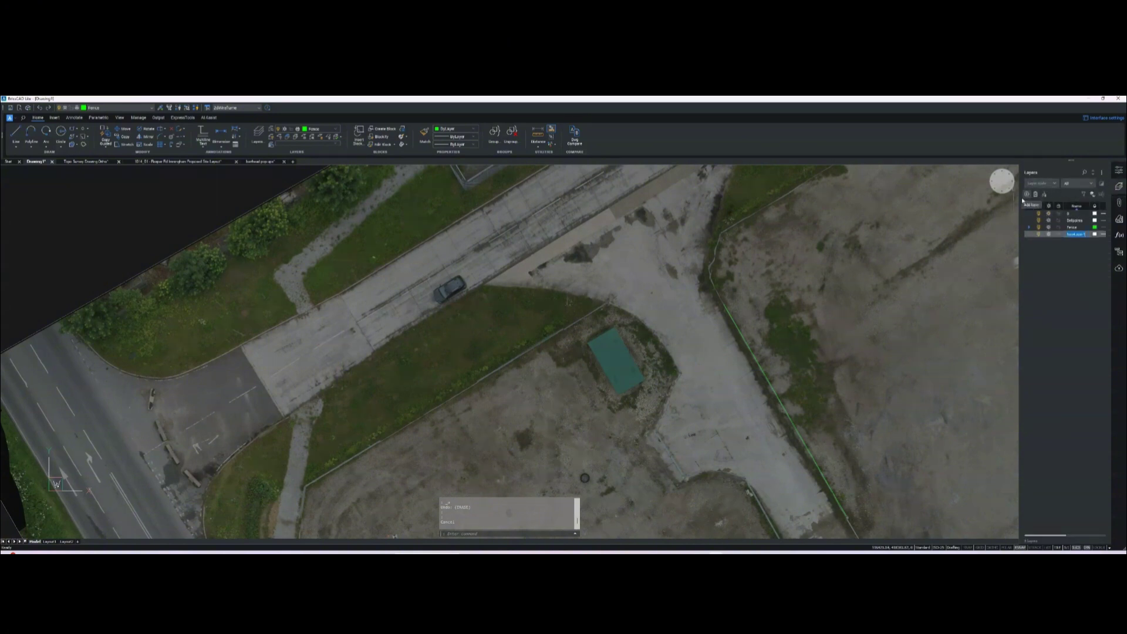
{"action": "left_click", "coordinate": [1094, 235]}
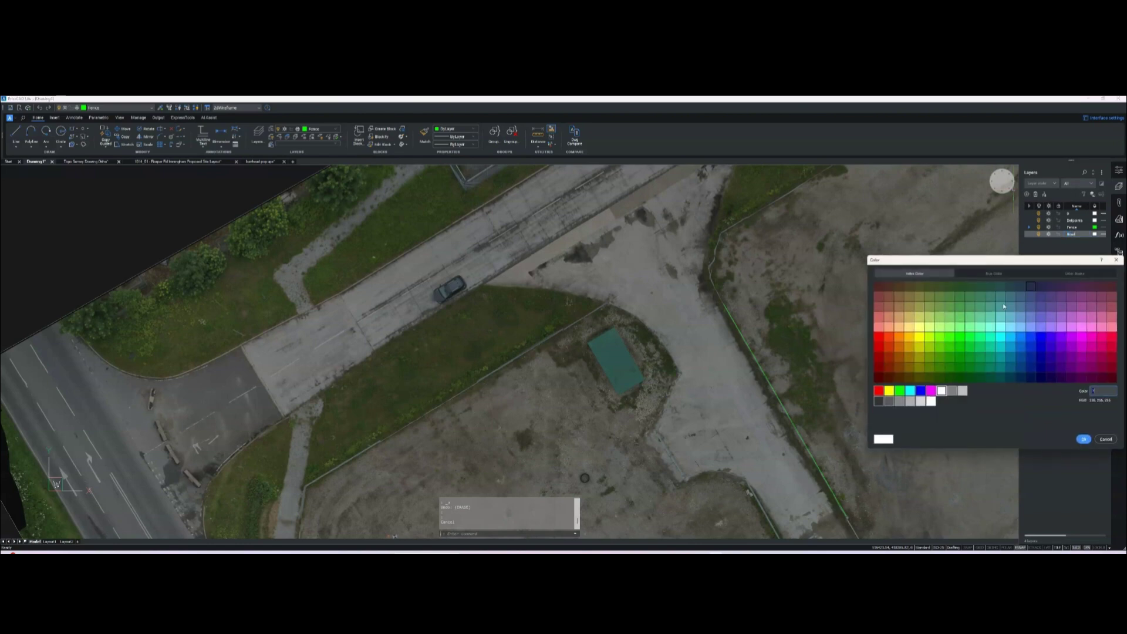
{"action": "left_click", "coordinate": [879, 392]}
{"action": "left_click", "coordinate": [1084, 440]}
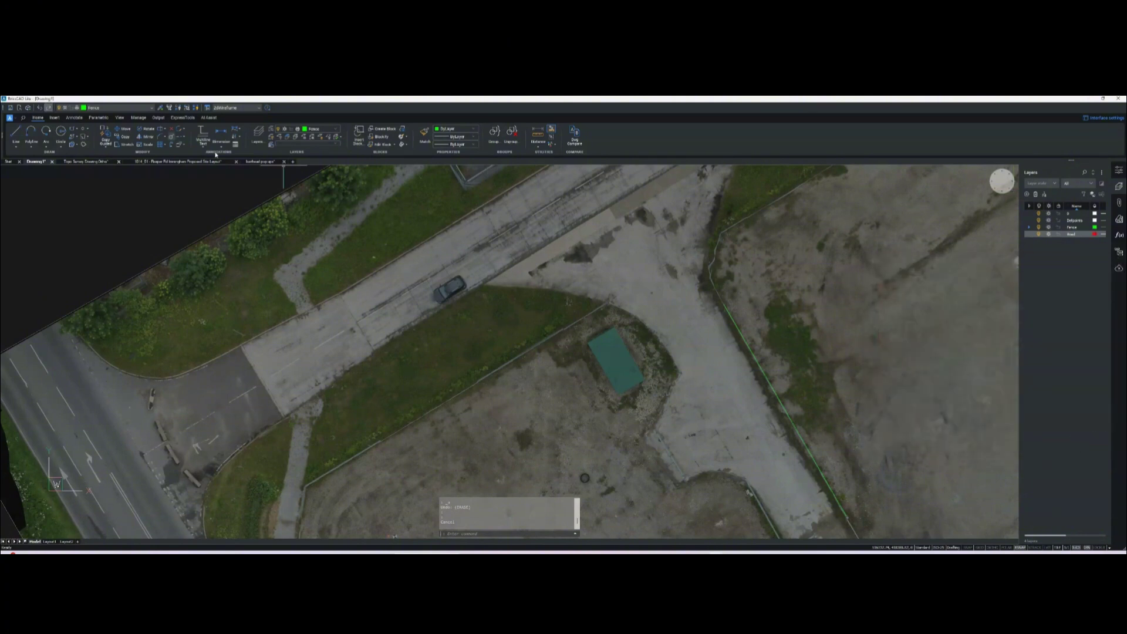
{"action": "middle_click_drag", "start_coordinate": [273, 425], "coordinate": [308, 377]}
{"action": "scroll", "coordinate": [308, 377], "scroll_direction": "up", "scroll_amount": 5}
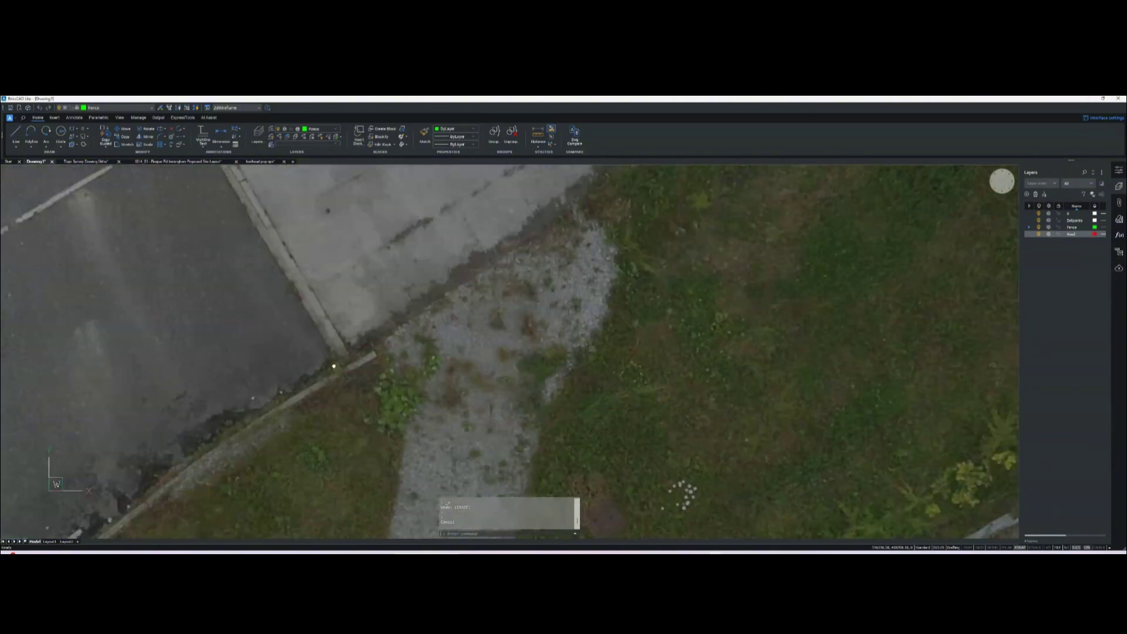
{"action": "type", "text": "pl"}
{"action": "key", "text": "Return"}
{"action": "left_click", "coordinate": [304, 375]}
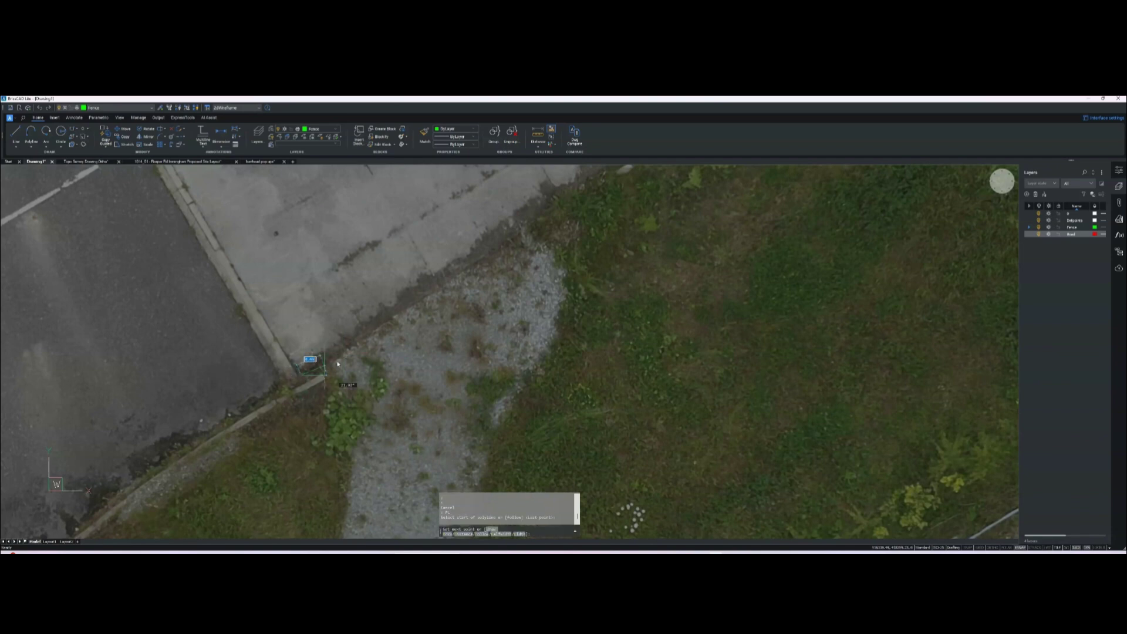
{"action": "left_click", "coordinate": [459, 277]}
{"action": "scroll", "coordinate": [459, 277], "scroll_direction": "down", "scroll_amount": 5}
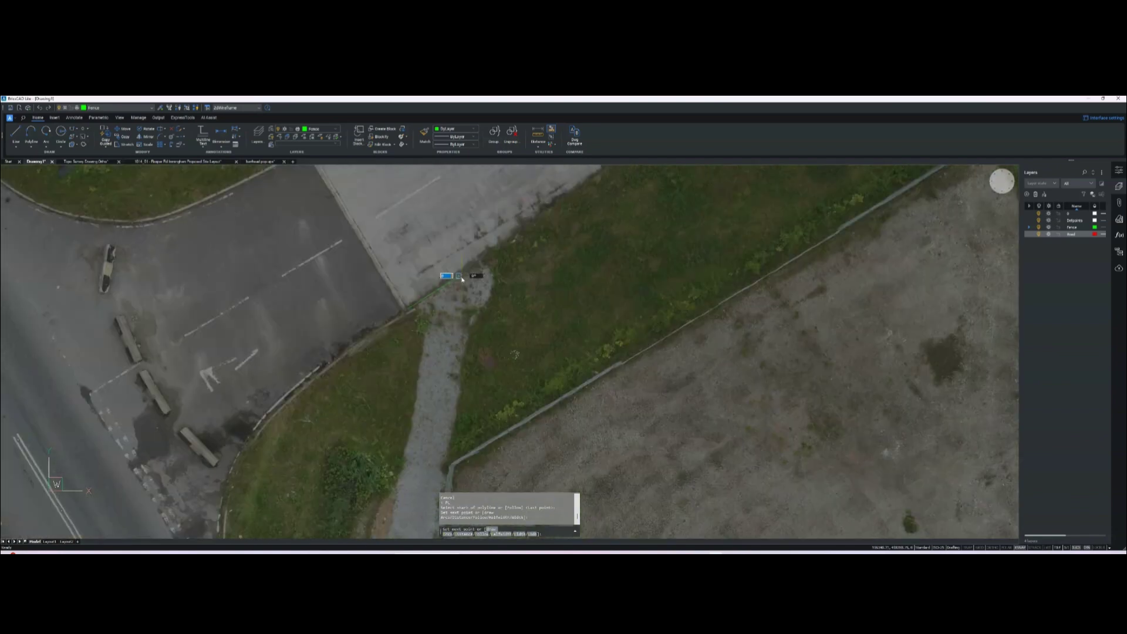
{"action": "type", "text": "u"}
{"action": "key", "text": "Return"}
{"action": "key", "text": "Escape"}
Make the Road layer current and start a polyline at the kerb corner, tracing the concrete road's edge beside the grass
{"action": "left_click", "coordinate": [1029, 234]}
{"action": "type", "text": "pl"}
{"action": "key", "text": "Return"}
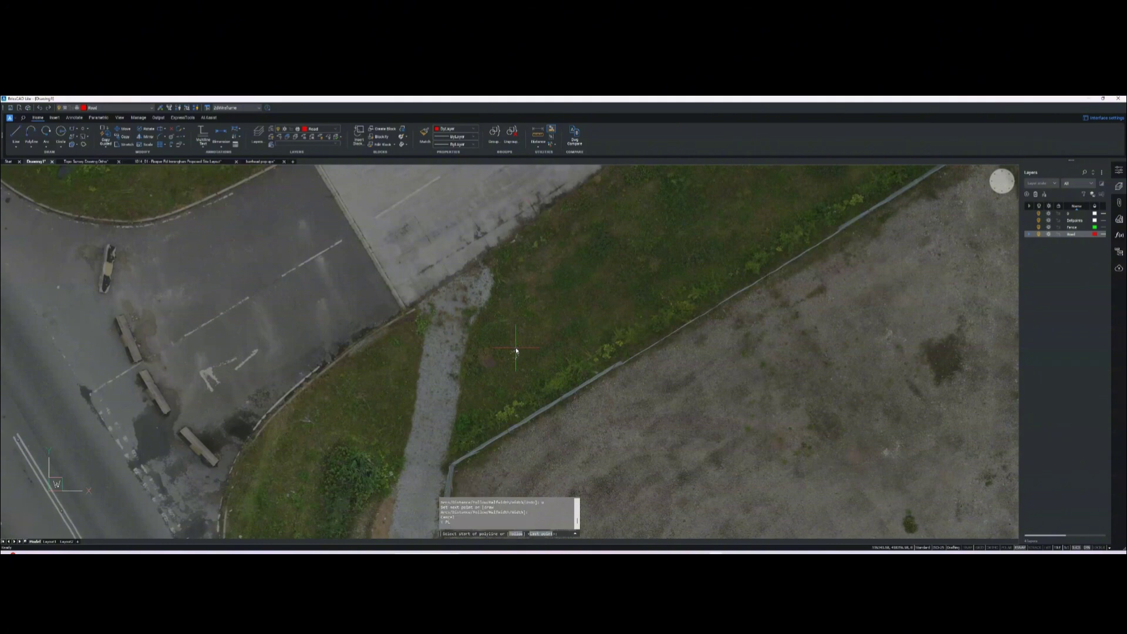
{"action": "left_click", "coordinate": [403, 302]}
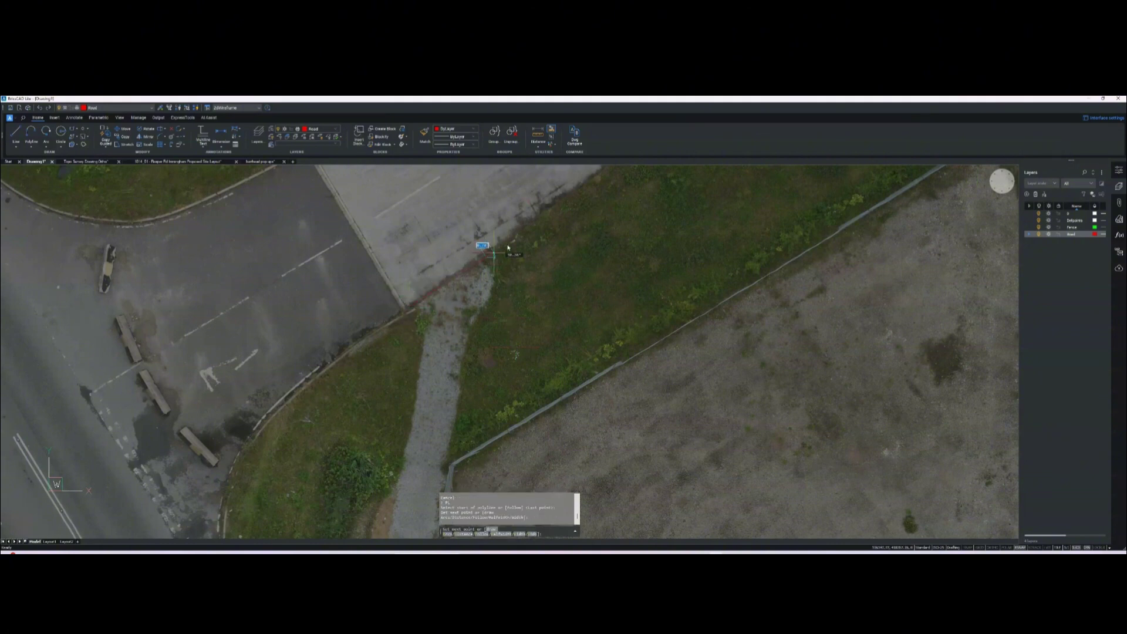
{"action": "middle_click_drag", "start_coordinate": [537, 231], "coordinate": [352, 344]}
{"action": "left_click", "coordinate": [418, 286]}
{"action": "left_click", "coordinate": [456, 267]}
Continue the polyline past the parked car and around the grass verge to the fence end near the green container, and finish it
{"action": "scroll", "coordinate": [516, 261], "scroll_direction": "up", "scroll_amount": 2}
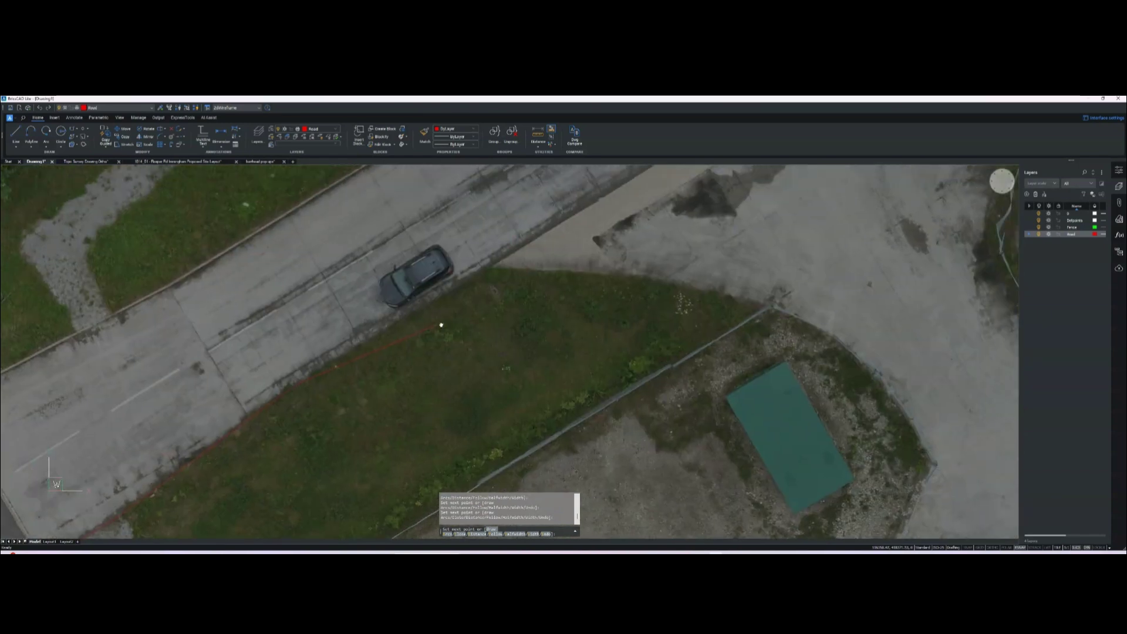
{"action": "left_click", "coordinate": [492, 268]}
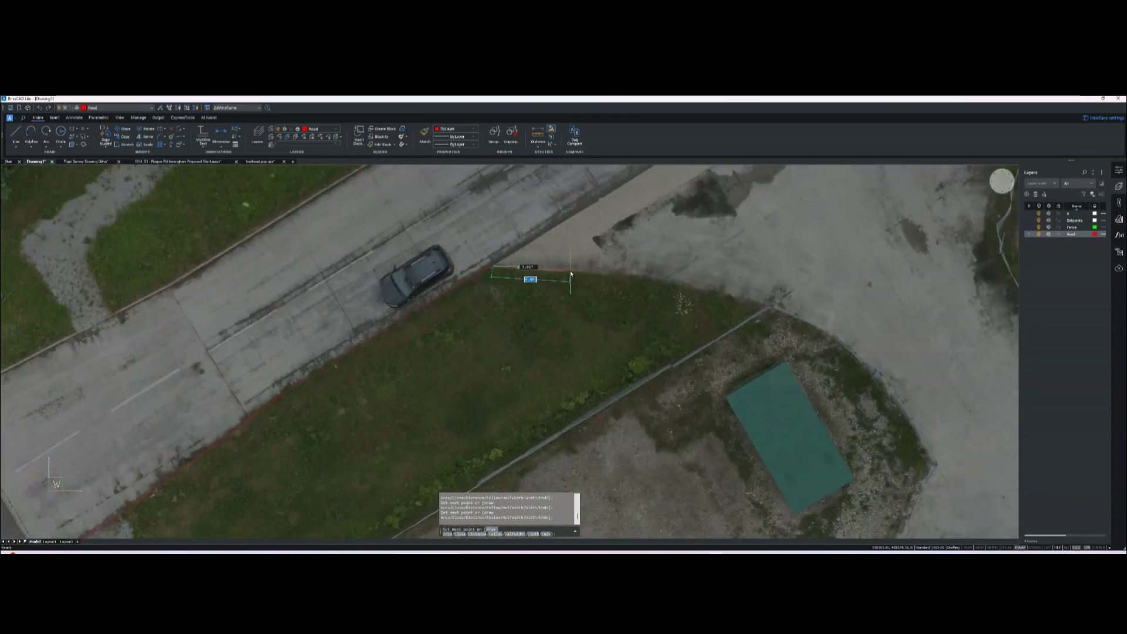
{"action": "left_click", "coordinate": [710, 289]}
{"action": "left_click", "coordinate": [771, 308]}
{"action": "scroll", "coordinate": [679, 316], "scroll_direction": "down", "scroll_amount": 6}
{"action": "key", "text": "Escape"}
{"action": "scroll", "coordinate": [680, 311], "scroll_direction": "up", "scroll_amount": 5}
{"action": "left_click", "coordinate": [642, 231]}
{"action": "left_click", "coordinate": [605, 269]}
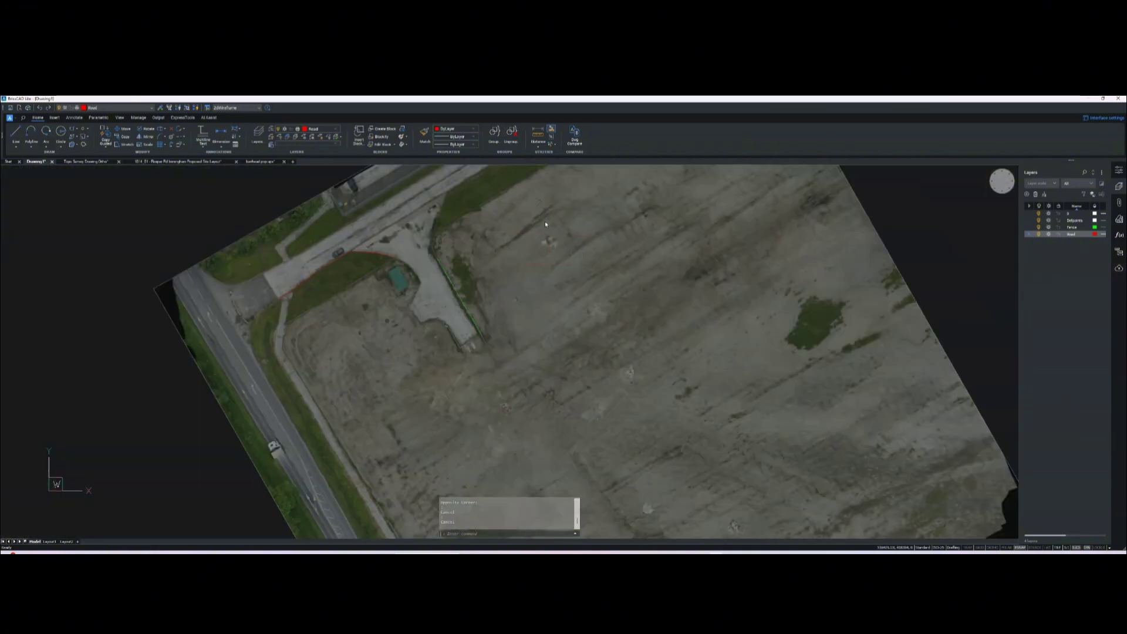
Switch to the Topo Survey Drawing Ortho drawing and examine the spot levels and contours laid over the orthophoto
{"action": "left_click", "coordinate": [107, 165]}
{"action": "scroll", "coordinate": [353, 266], "scroll_direction": "down", "scroll_amount": 5}
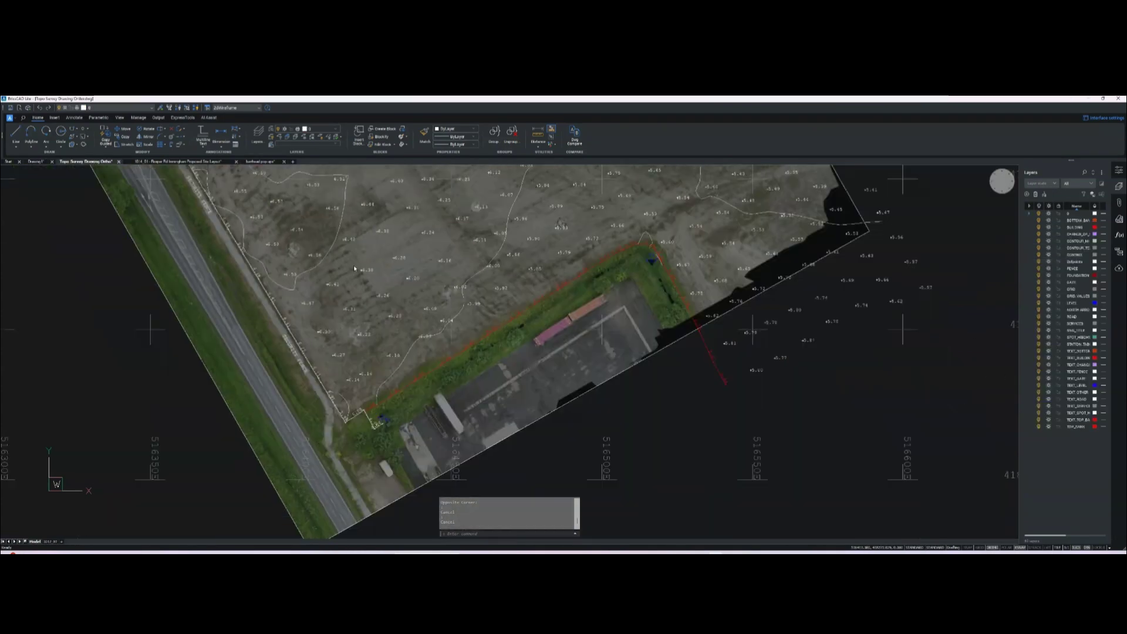
{"action": "scroll", "coordinate": [421, 261], "scroll_direction": "up", "scroll_amount": 6}
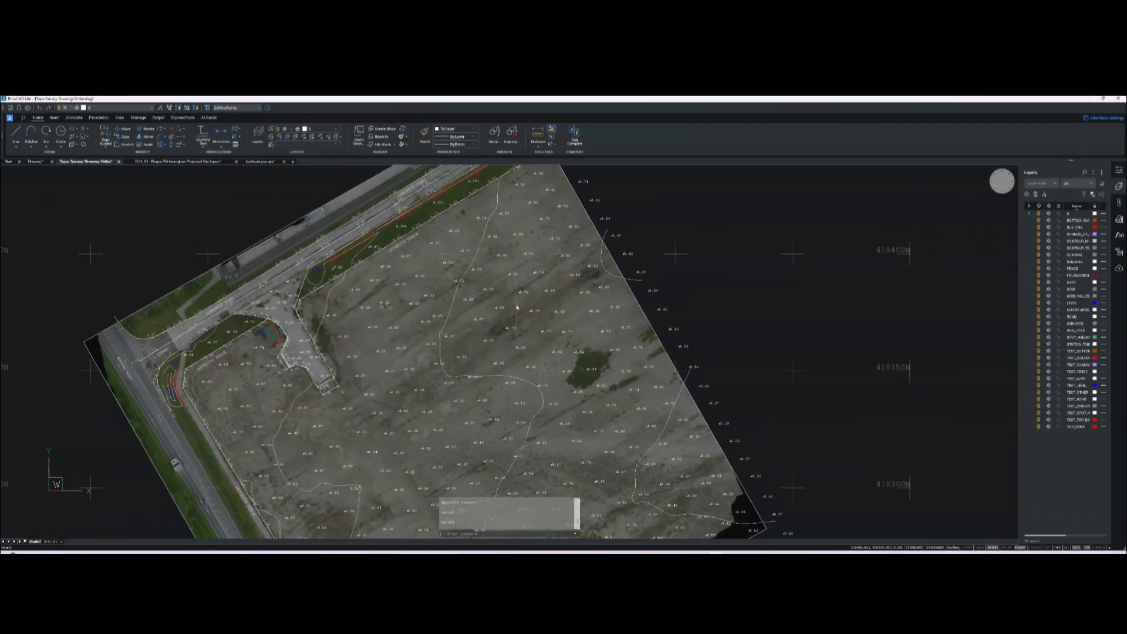
{"action": "scroll", "coordinate": [553, 301], "scroll_direction": "down", "scroll_amount": 3}
{"action": "scroll", "coordinate": [553, 301], "scroll_direction": "up", "scroll_amount": 4}
{"action": "left_click", "coordinate": [674, 294]}
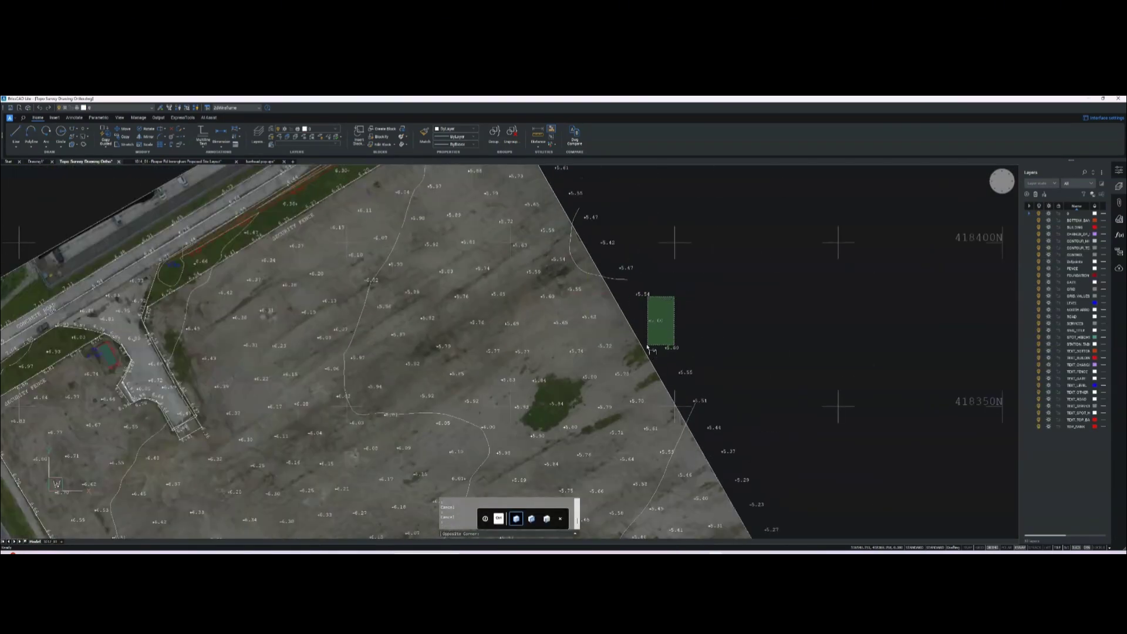
{"action": "left_click", "coordinate": [640, 344]}
{"action": "key", "text": "Escape"}
{"action": "middle_click_drag", "start_coordinate": [685, 324], "coordinate": [591, 318]}
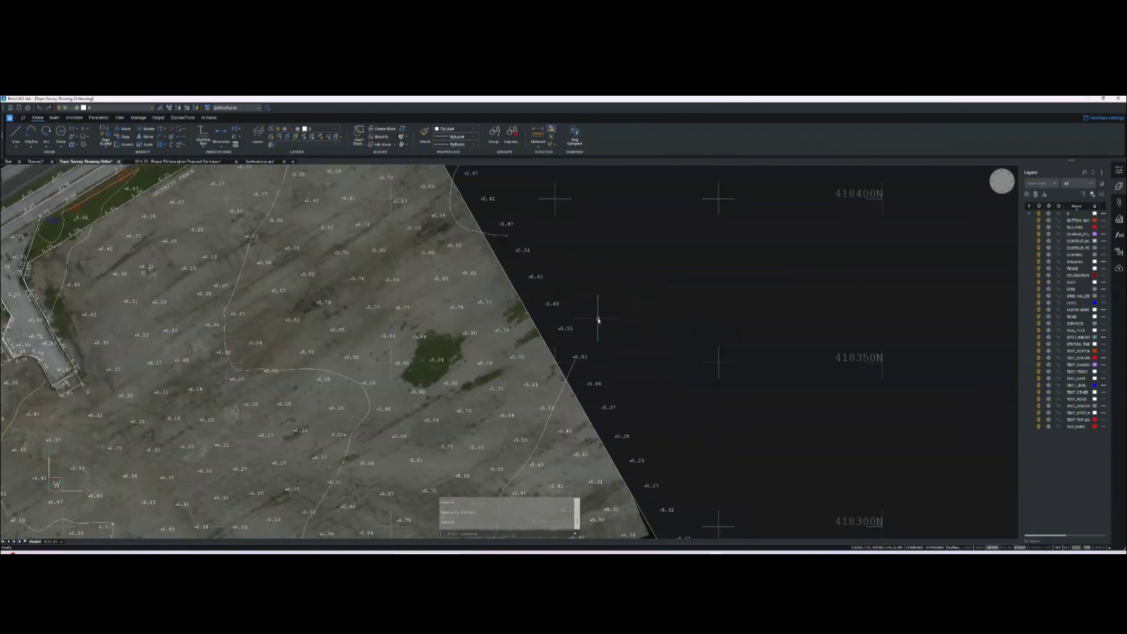
{"action": "scroll", "coordinate": [595, 319], "scroll_direction": "down", "scroll_amount": 3}
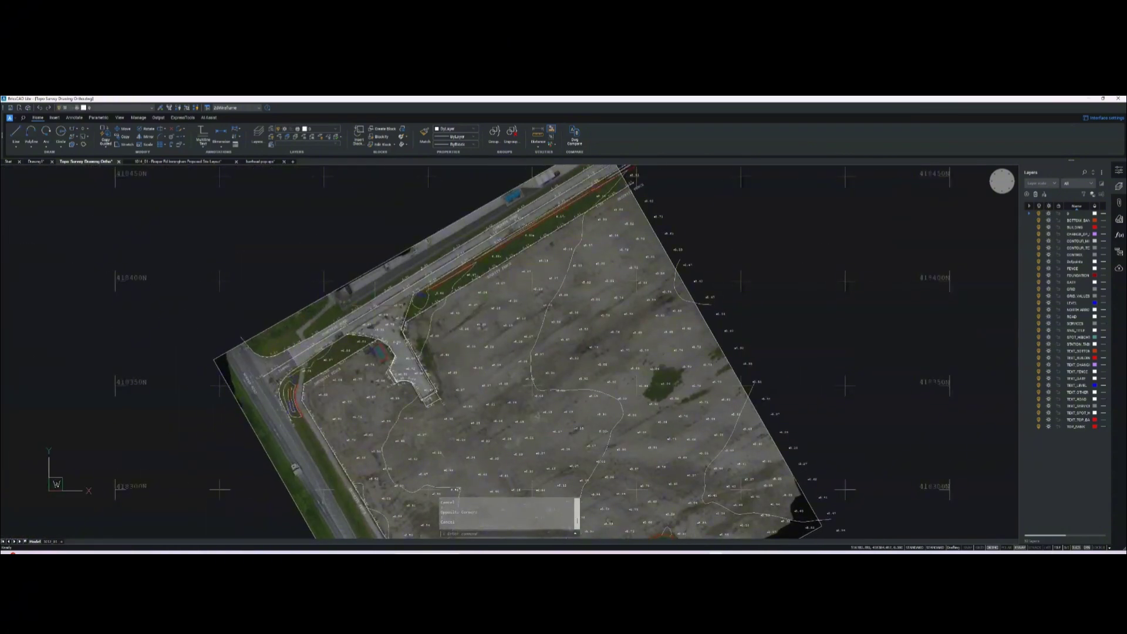
{"action": "scroll", "coordinate": [396, 334], "scroll_direction": "up", "scroll_amount": 4}
{"action": "scroll", "coordinate": [404, 282], "scroll_direction": "down", "scroll_amount": 2}
{"action": "scroll", "coordinate": [476, 389], "scroll_direction": "up", "scroll_amount": 3}
{"action": "scroll", "coordinate": [476, 389], "scroll_direction": "down", "scroll_amount": 2}
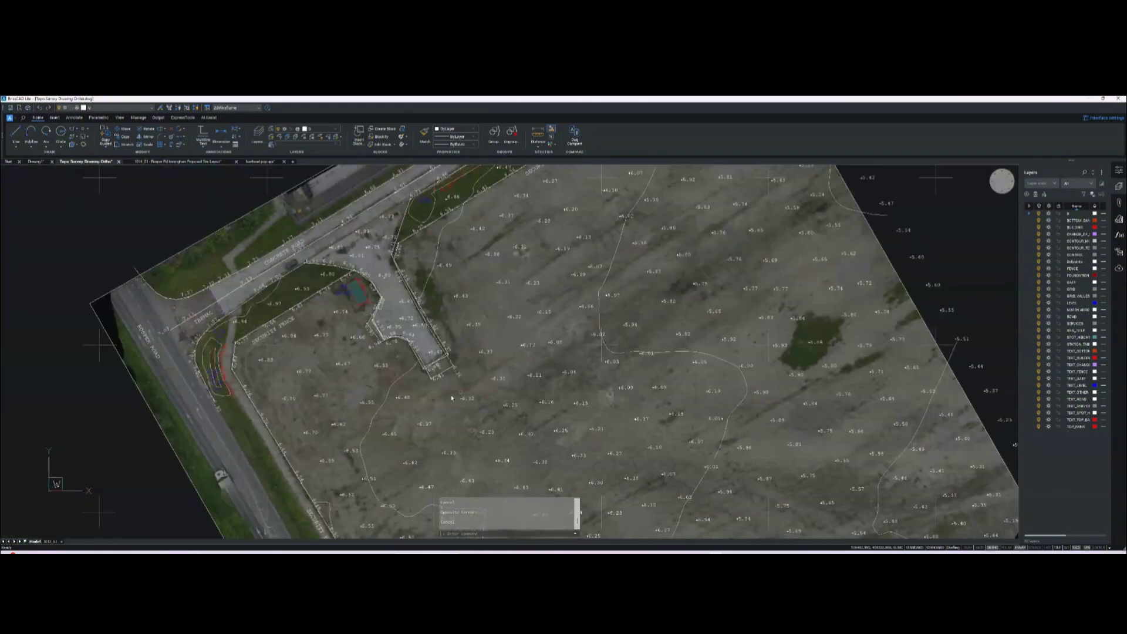
Examine how the surveyed security fence, concrete road and container outlines match the orthophoto, and check the levels across the open ground
{"action": "middle_click_drag", "start_coordinate": [306, 417], "coordinate": [329, 324]}
{"action": "scroll", "coordinate": [238, 285], "scroll_direction": "up", "scroll_amount": 4}
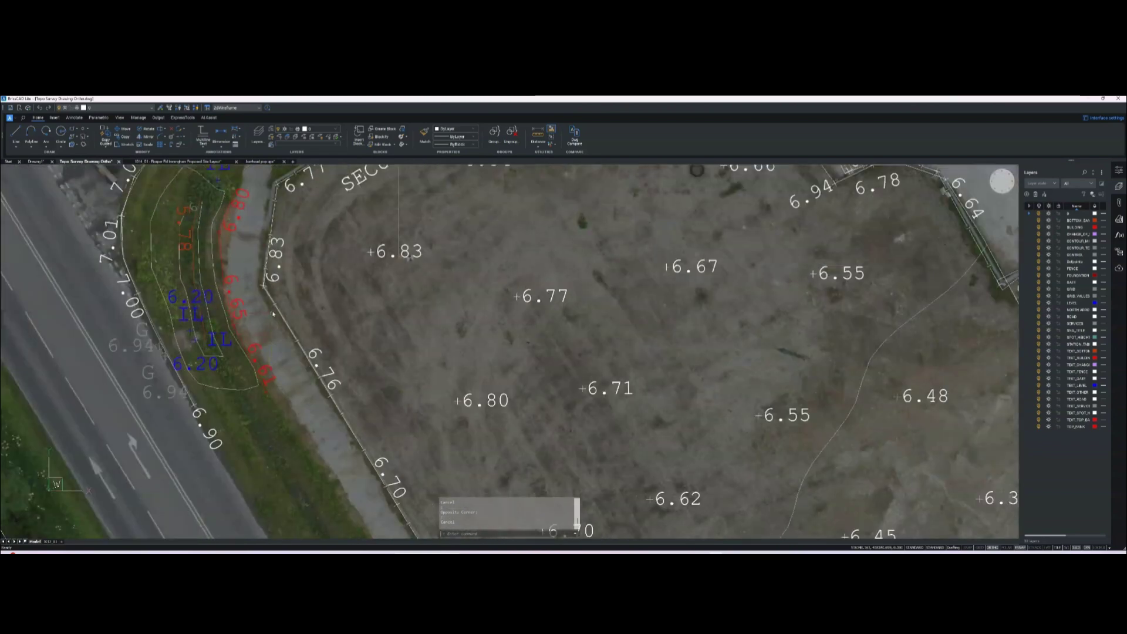
{"action": "scroll", "coordinate": [276, 278], "scroll_direction": "down", "scroll_amount": 2}
{"action": "scroll", "coordinate": [316, 274], "scroll_direction": "up", "scroll_amount": 4}
{"action": "scroll", "coordinate": [317, 274], "scroll_direction": "down", "scroll_amount": 2}
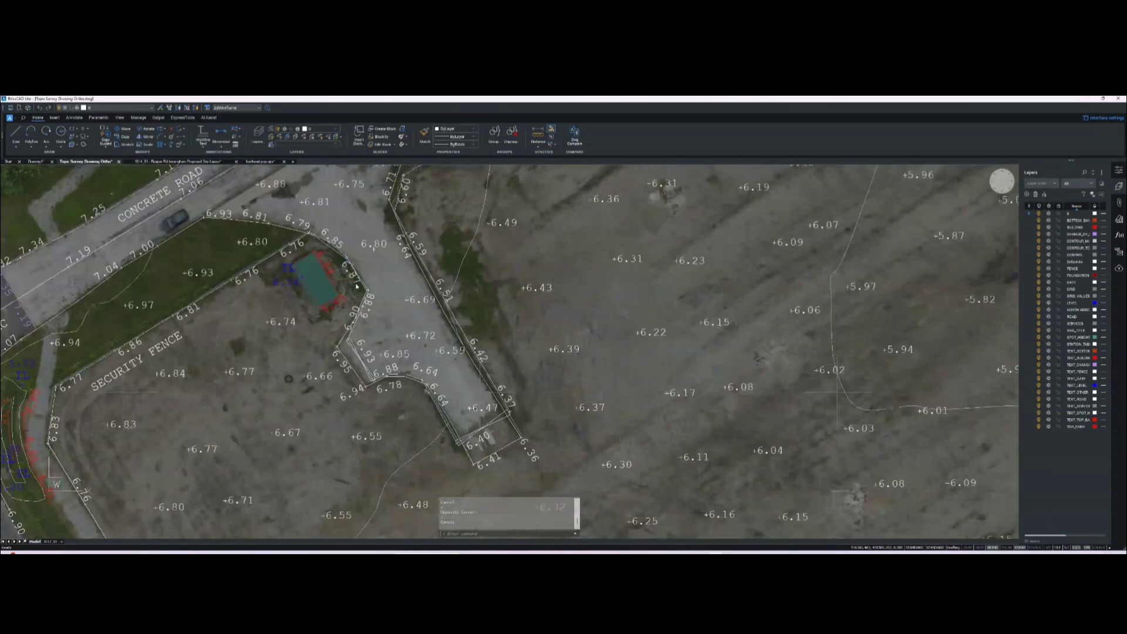
{"action": "middle_click_drag", "start_coordinate": [337, 293], "coordinate": [197, 381]}
{"action": "scroll", "coordinate": [375, 311], "scroll_direction": "down", "scroll_amount": 3}
{"action": "scroll", "coordinate": [490, 333], "scroll_direction": "up", "scroll_amount": 3}
{"action": "middle_click_drag", "start_coordinate": [538, 262], "coordinate": [374, 357]}
{"action": "mouse_move", "coordinate": [642, 200]}
{"action": "middle_mouse_down"}
{"action": "mouse_move", "coordinate": [442, 327]}
{"action": "mouse_move", "coordinate": [345, 372]}
{"action": "middle_mouse_up"}
{"action": "scroll", "coordinate": [449, 337], "scroll_direction": "up", "scroll_amount": 3}
{"action": "scroll", "coordinate": [413, 347], "scroll_direction": "down", "scroll_amount": 5}
{"action": "middle_click_drag", "start_coordinate": [449, 266], "coordinate": [576, 418]}
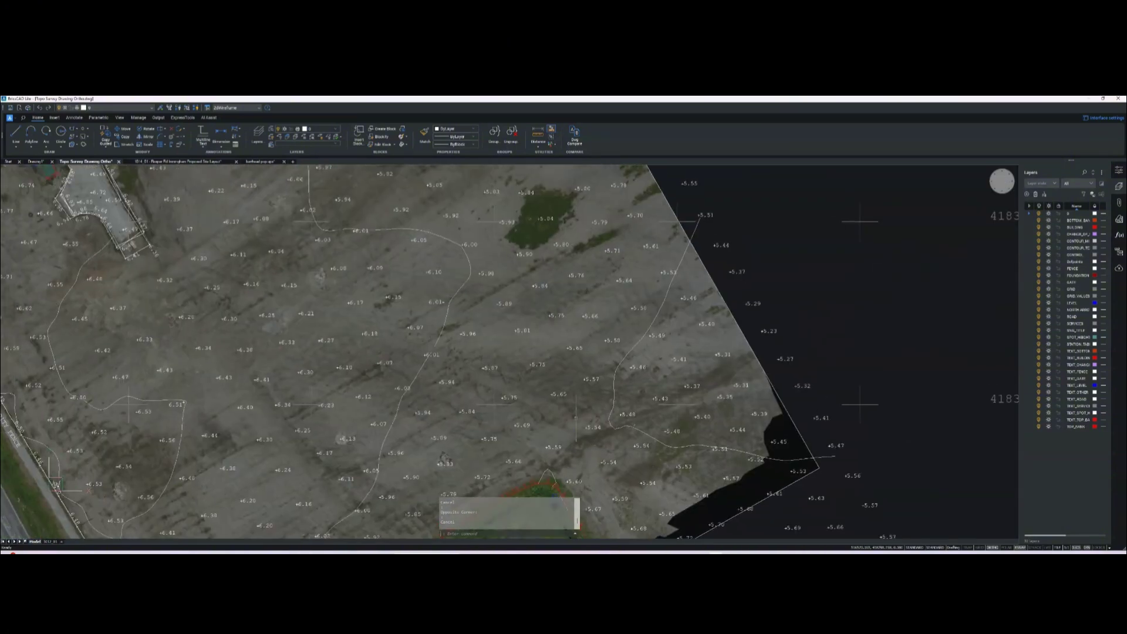
{"action": "scroll", "coordinate": [576, 418], "scroll_direction": "down", "scroll_amount": 3}
{"action": "scroll", "coordinate": [297, 320], "scroll_direction": "up", "scroll_amount": 5}
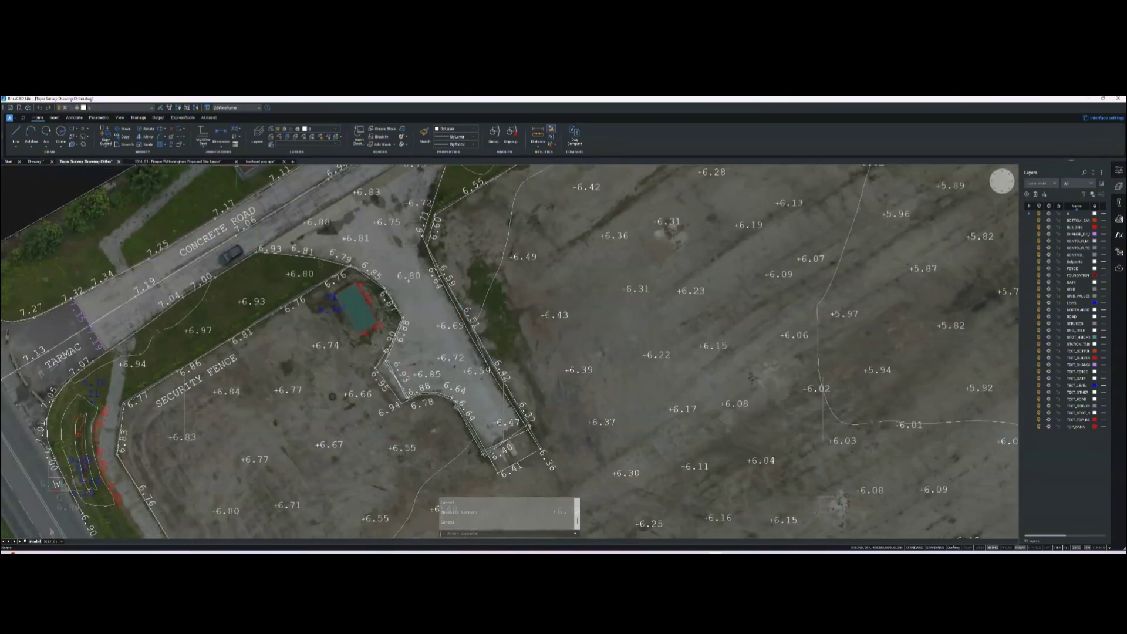
Switch to the Proposed Site Layout drawing and examine the whole proposed design over the orthophoto
{"action": "left_click", "coordinate": [187, 161]}
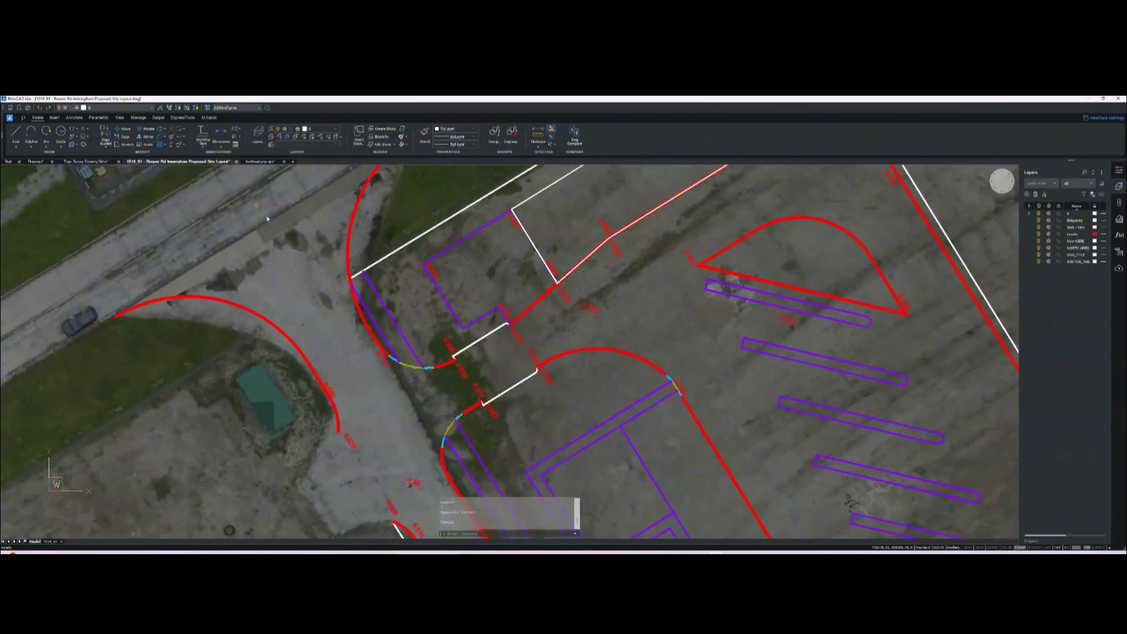
{"action": "scroll", "coordinate": [382, 294], "scroll_direction": "down", "scroll_amount": 3}
{"action": "scroll", "coordinate": [382, 295], "scroll_direction": "up", "scroll_amount": 2}
{"action": "scroll", "coordinate": [382, 294], "scroll_direction": "down", "scroll_amount": 3}
{"action": "scroll", "coordinate": [377, 410], "scroll_direction": "up", "scroll_amount": 5}
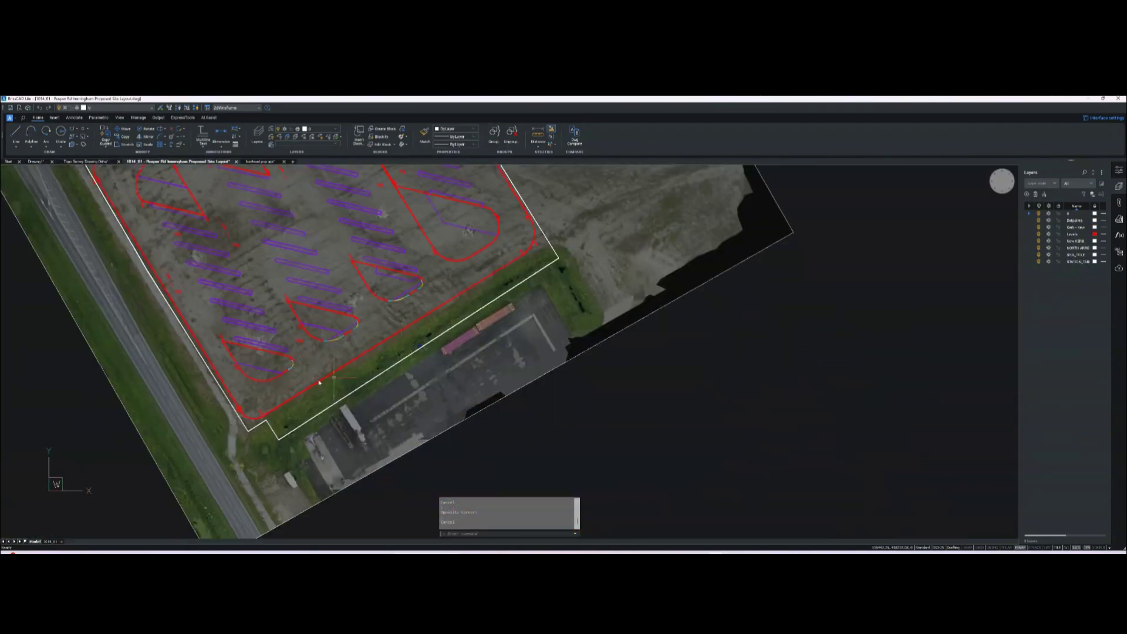
{"action": "scroll", "coordinate": [306, 338], "scroll_direction": "down", "scroll_amount": 3}
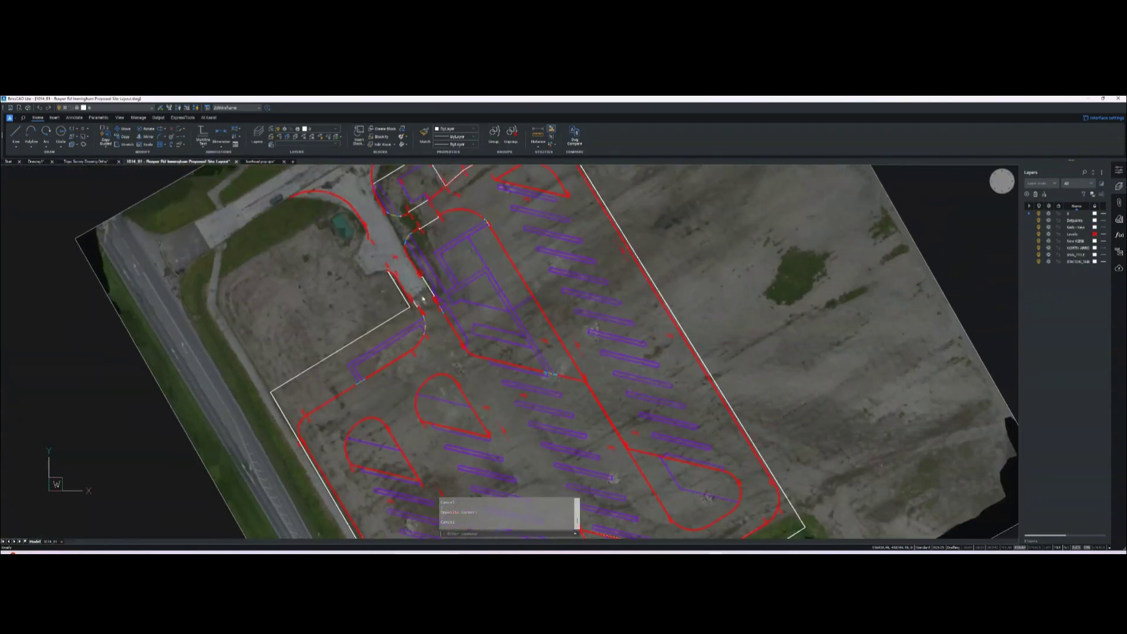
Examine the proposed kerbs at the concrete access road, the entrance openings and the upper corner of the site boundary against the orthophoto
{"action": "scroll", "coordinate": [356, 353], "scroll_direction": "up", "scroll_amount": 5}
{"action": "scroll", "coordinate": [396, 387], "scroll_direction": "up", "scroll_amount": 2}
{"action": "scroll", "coordinate": [404, 385], "scroll_direction": "down", "scroll_amount": 3}
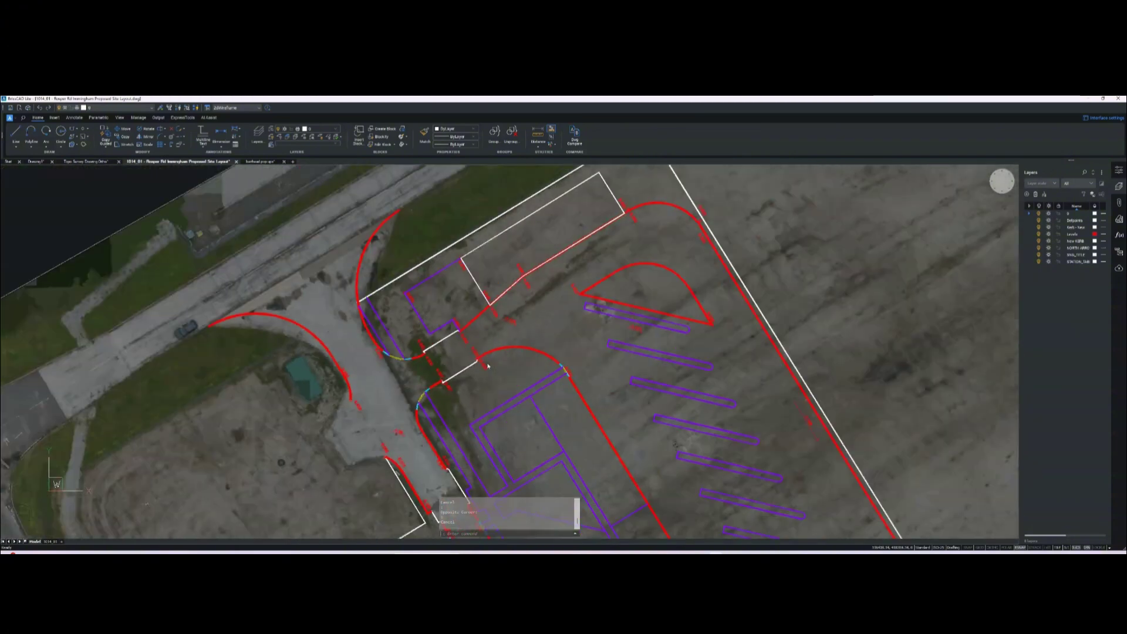
{"action": "scroll", "coordinate": [453, 398], "scroll_direction": "up", "scroll_amount": 1}
{"action": "scroll", "coordinate": [453, 397], "scroll_direction": "down", "scroll_amount": 3}
{"action": "scroll", "coordinate": [383, 312], "scroll_direction": "up", "scroll_amount": 4}
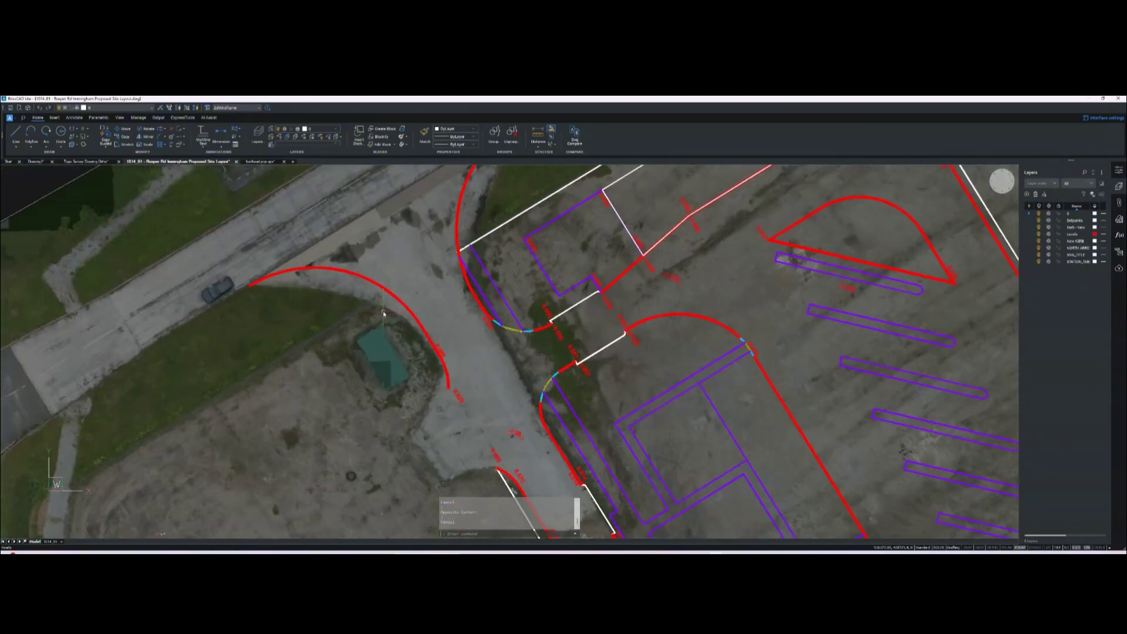
{"action": "scroll", "coordinate": [480, 394], "scroll_direction": "up", "scroll_amount": 5}
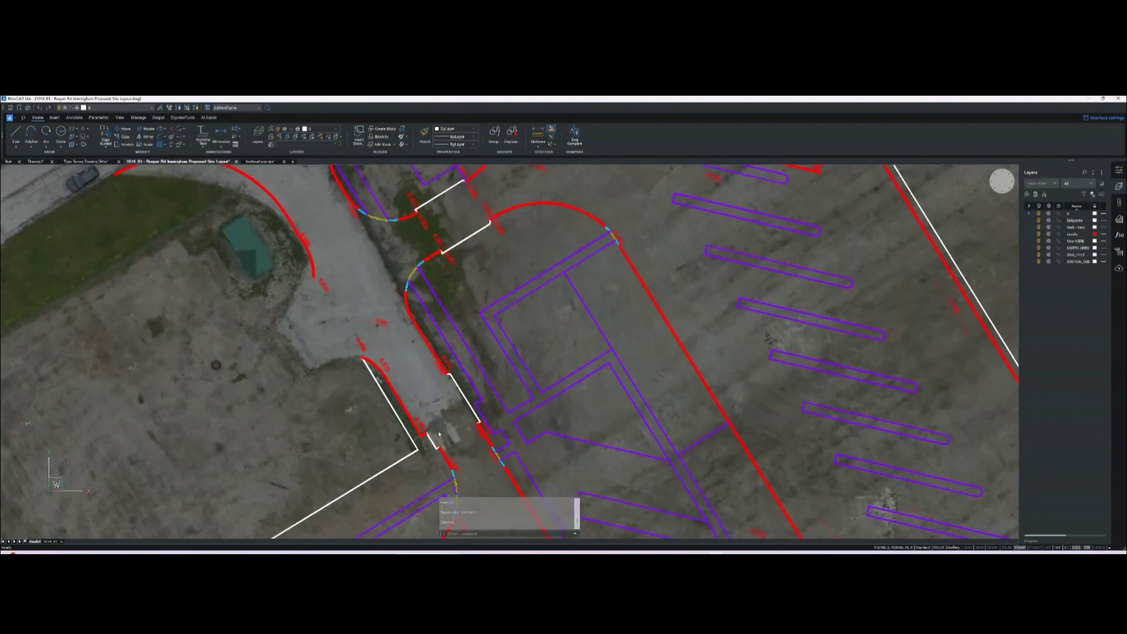
{"action": "scroll", "coordinate": [457, 306], "scroll_direction": "down", "scroll_amount": 5}
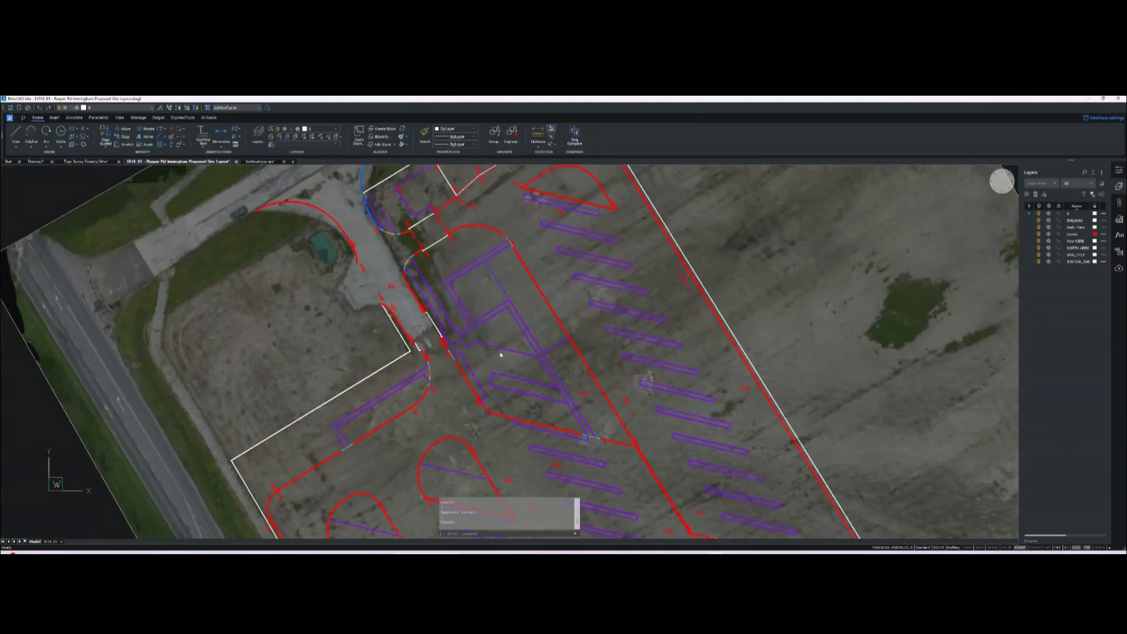
{"action": "scroll", "coordinate": [500, 354], "scroll_direction": "down", "scroll_amount": 5}
{"action": "scroll", "coordinate": [464, 282], "scroll_direction": "up", "scroll_amount": 8}
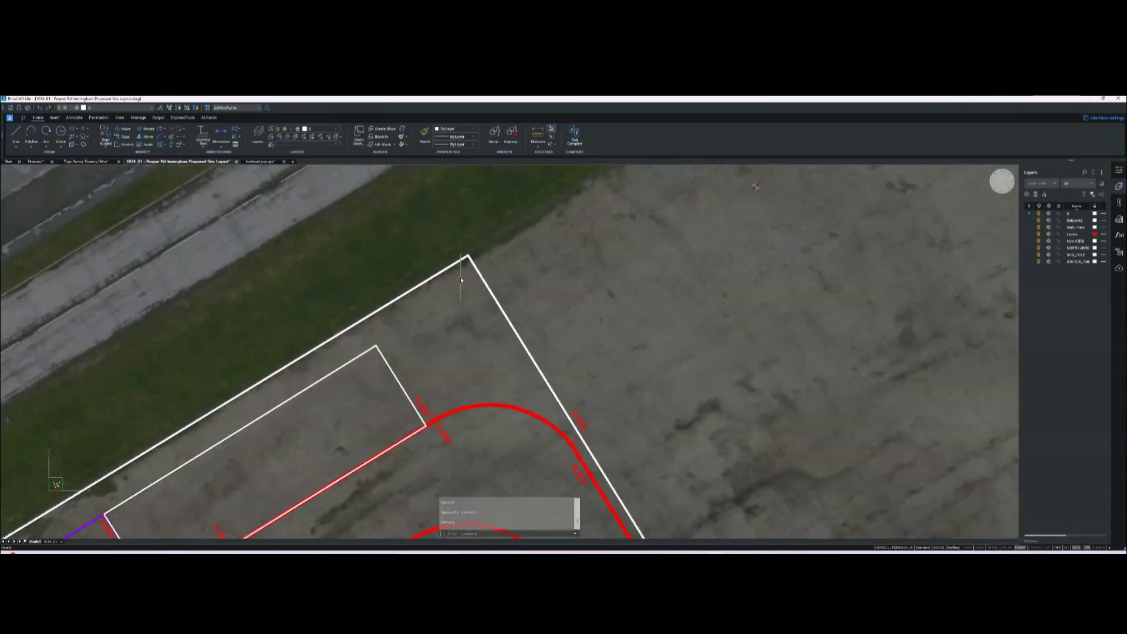
Switch to the pop-ups drawing and examine how the 70KN column pad lines up with the built pad in the orthophoto
{"action": "scroll", "coordinate": [461, 280], "scroll_direction": "down", "scroll_amount": 8}
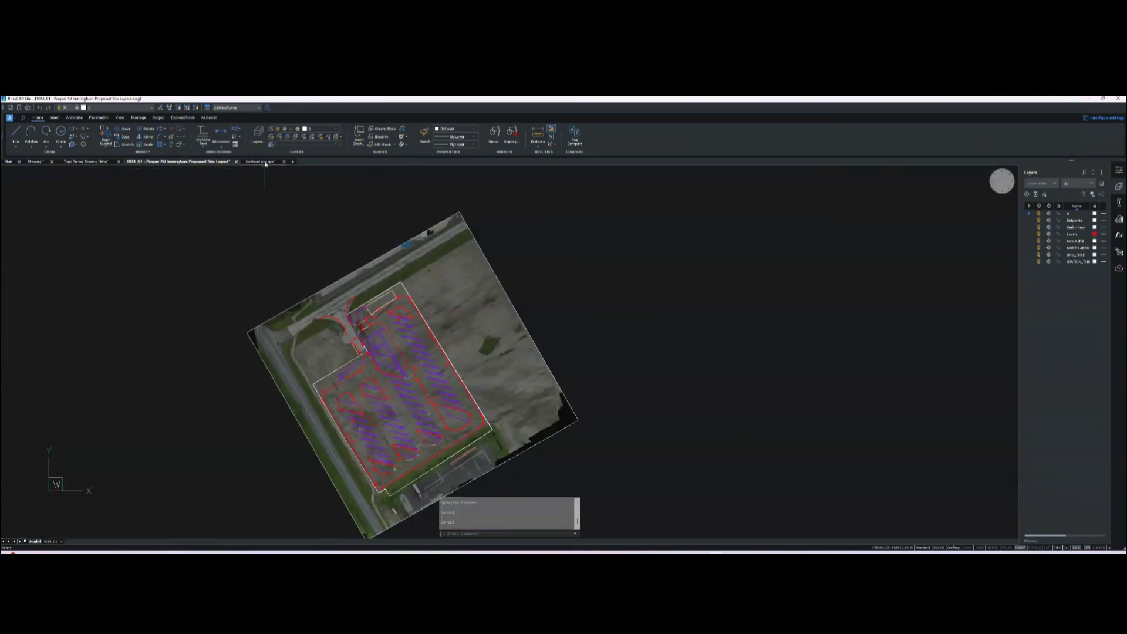
{"action": "left_click", "coordinate": [264, 162]}
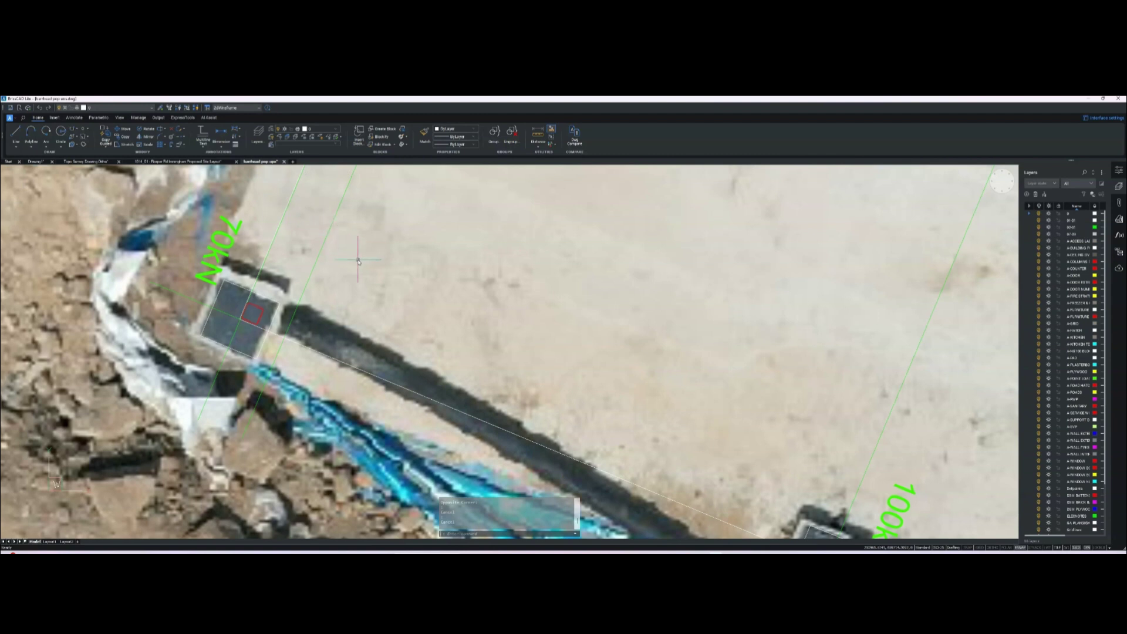
{"action": "middle_click_drag", "start_coordinate": [299, 306], "coordinate": [404, 326]}
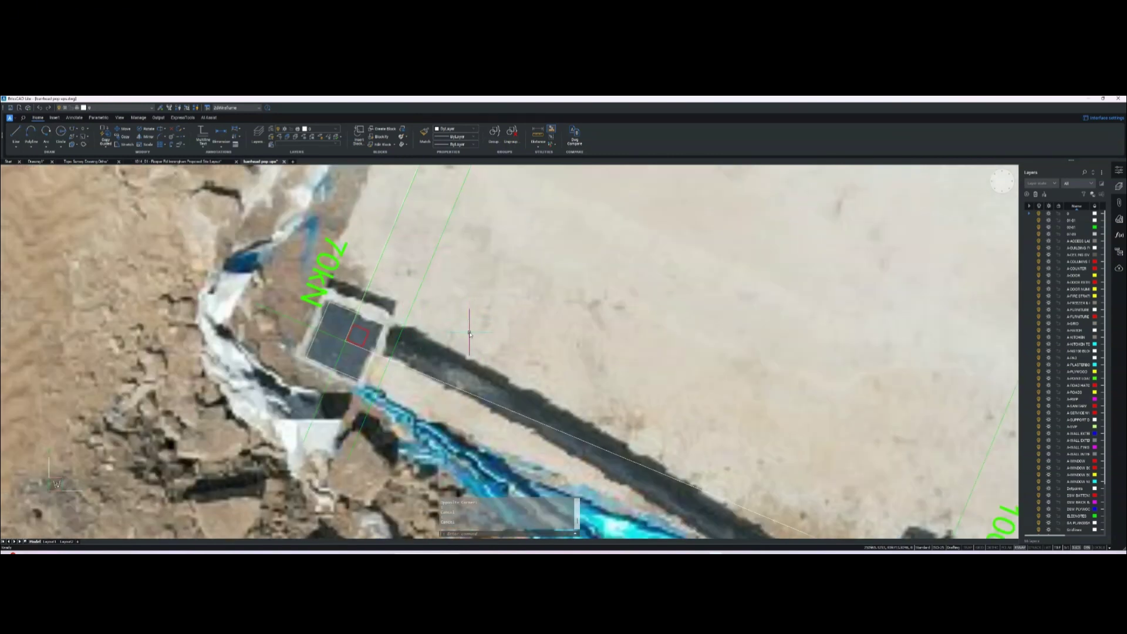
{"action": "scroll", "coordinate": [470, 334], "scroll_direction": "down", "scroll_amount": 2}
{"action": "scroll", "coordinate": [431, 337], "scroll_direction": "up", "scroll_amount": 2}
{"action": "scroll", "coordinate": [386, 325], "scroll_direction": "up", "scroll_amount": 2}
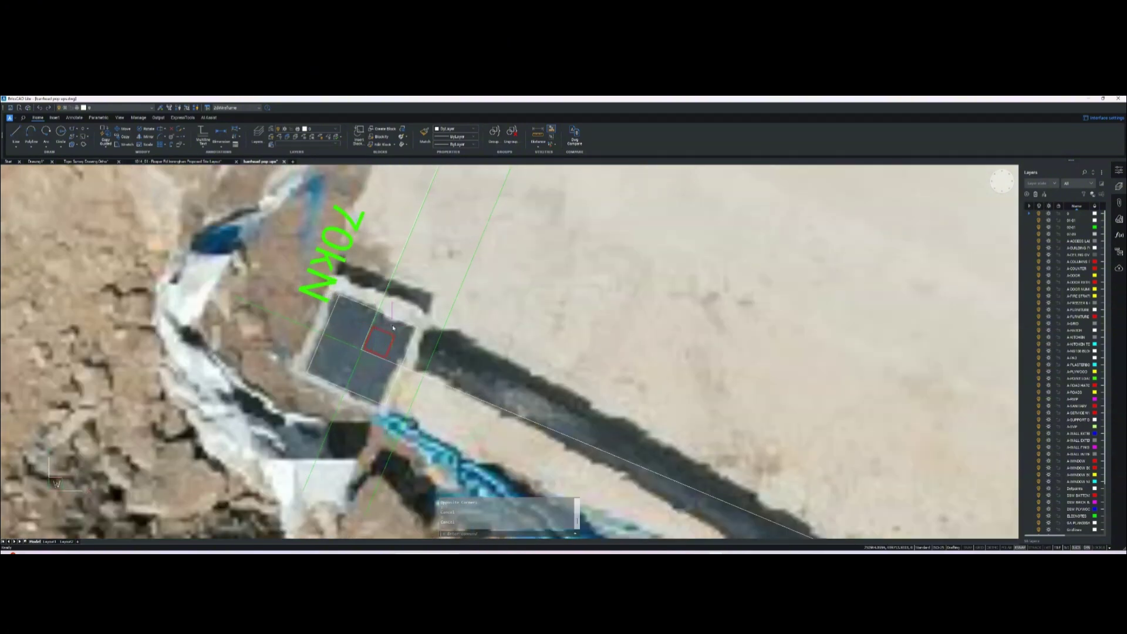
{"action": "scroll", "coordinate": [389, 326], "scroll_direction": "down", "scroll_amount": 4}
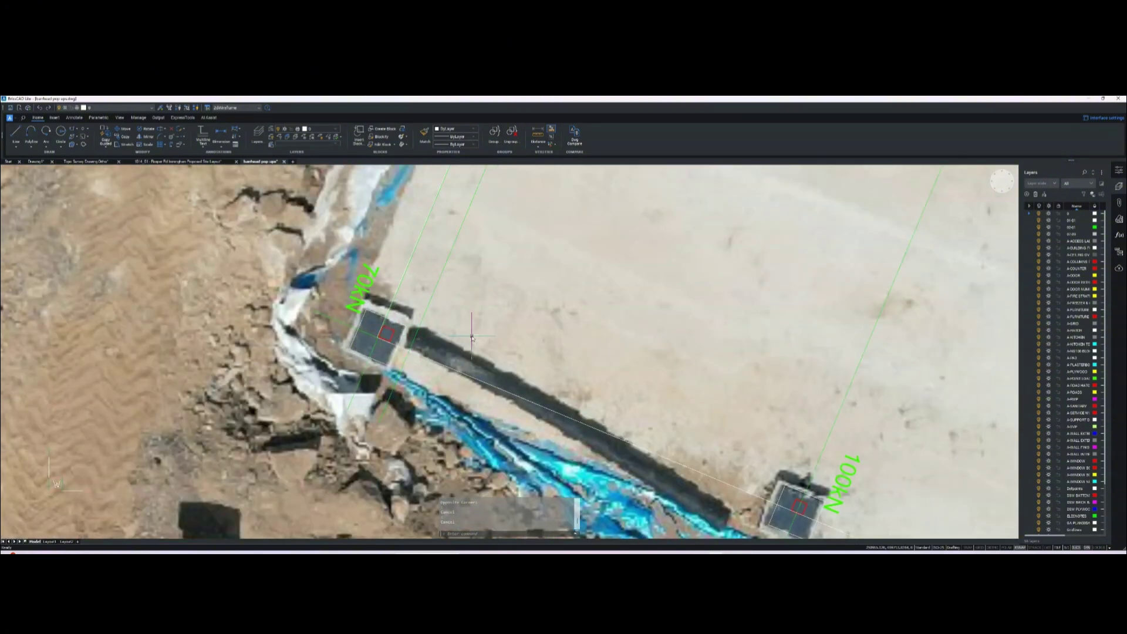
Compare the column outlines and grid lines between the 70KN and 100KN pads with the foundations in the orthophoto
{"action": "middle_click_drag", "start_coordinate": [469, 348], "coordinate": [449, 357]}
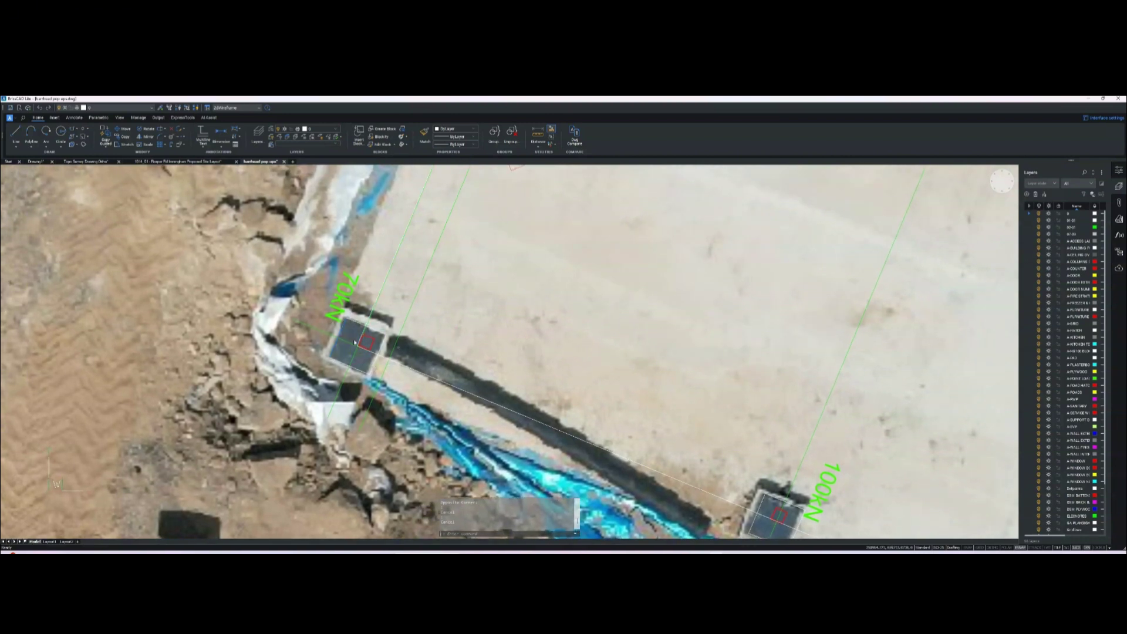
{"action": "scroll", "coordinate": [352, 343], "scroll_direction": "up", "scroll_amount": 3}
{"action": "scroll", "coordinate": [365, 351], "scroll_direction": "down", "scroll_amount": 2}
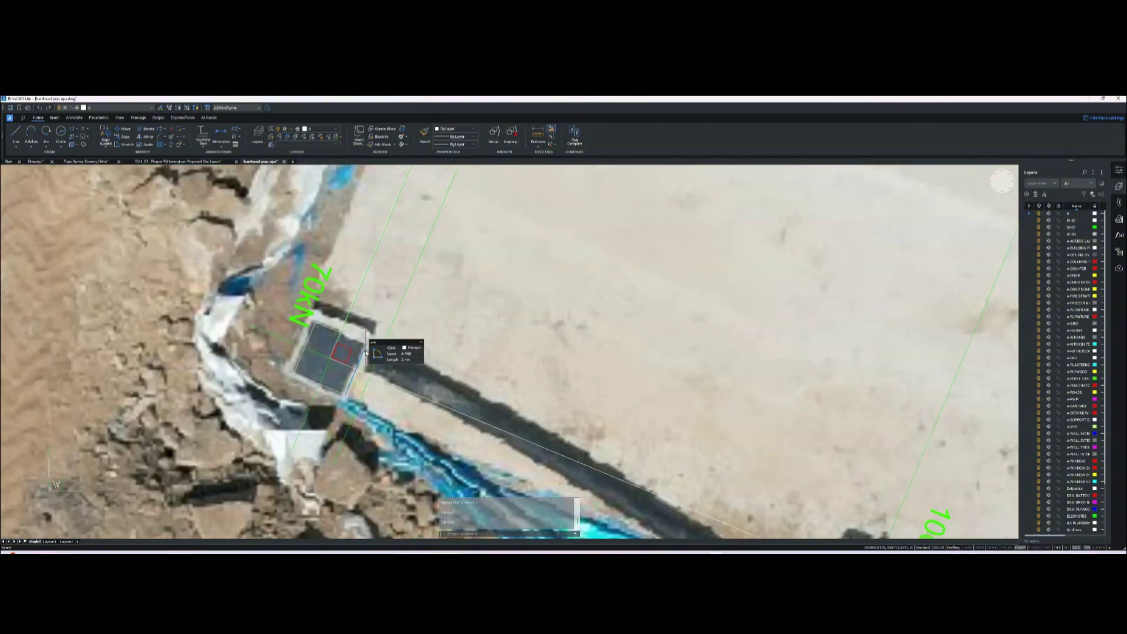
{"action": "scroll", "coordinate": [449, 348], "scroll_direction": "down", "scroll_amount": 1}
{"action": "scroll", "coordinate": [385, 347], "scroll_direction": "down", "scroll_amount": 1}
{"action": "scroll", "coordinate": [384, 346], "scroll_direction": "up", "scroll_amount": 2}
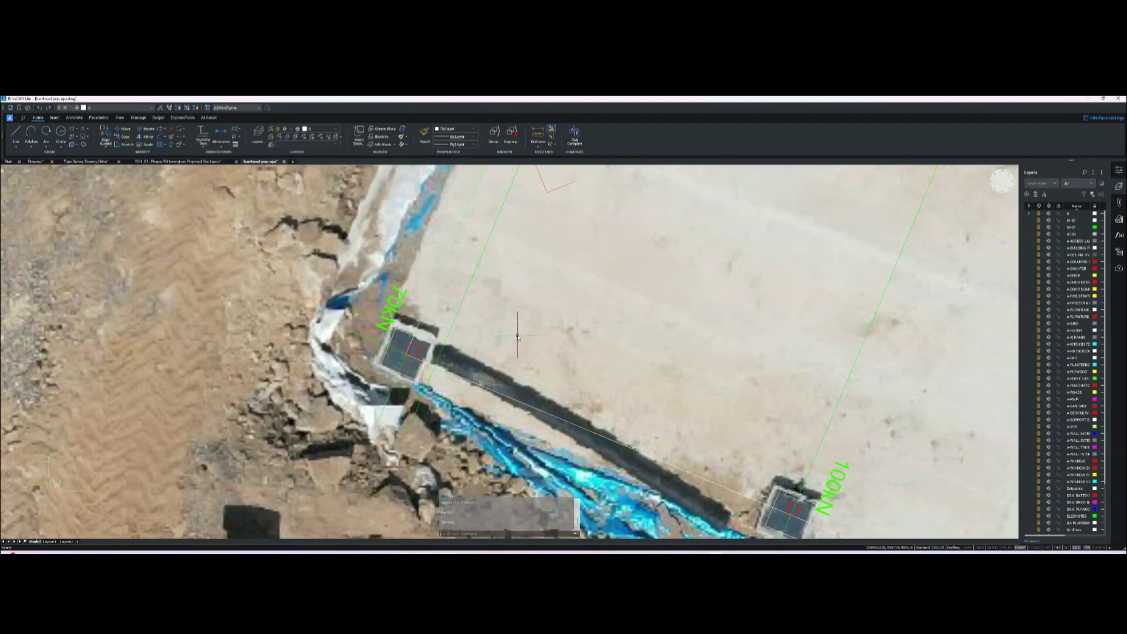
{"action": "mouse_move", "coordinate": [582, 386]}
{"action": "middle_mouse_down"}
{"action": "mouse_move", "coordinate": [462, 330]}
{"action": "mouse_move", "coordinate": [471, 337]}
{"action": "middle_mouse_up"}
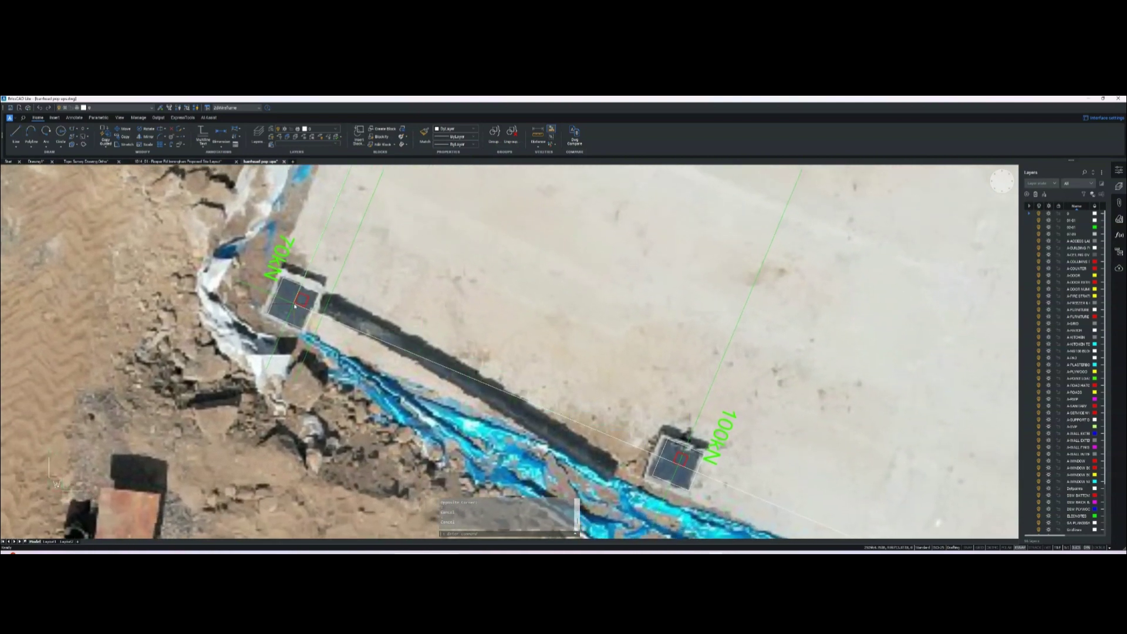
Examine the kerb lines along the long car park island and the spot levels across the surrounding tarmac against the orthophoto
{"action": "middle_click", "coordinate": [448, 347]}
{"action": "middle_click", "coordinate": [447, 347]}
{"action": "scroll", "coordinate": [537, 410], "scroll_direction": "up", "scroll_amount": 2}
{"action": "scroll", "coordinate": [534, 409], "scroll_direction": "up", "scroll_amount": 6}
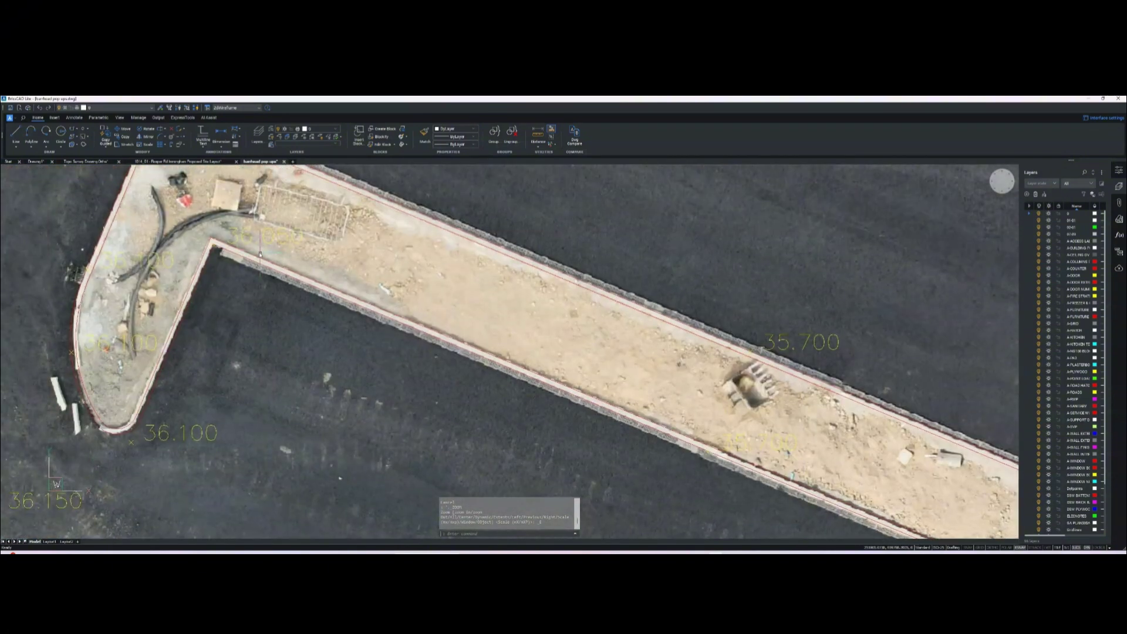
{"action": "scroll", "coordinate": [131, 420], "scroll_direction": "up", "scroll_amount": 2}
{"action": "middle_click_drag", "start_coordinate": [131, 420], "coordinate": [181, 468]}
{"action": "scroll", "coordinate": [260, 327], "scroll_direction": "down", "scroll_amount": 3}
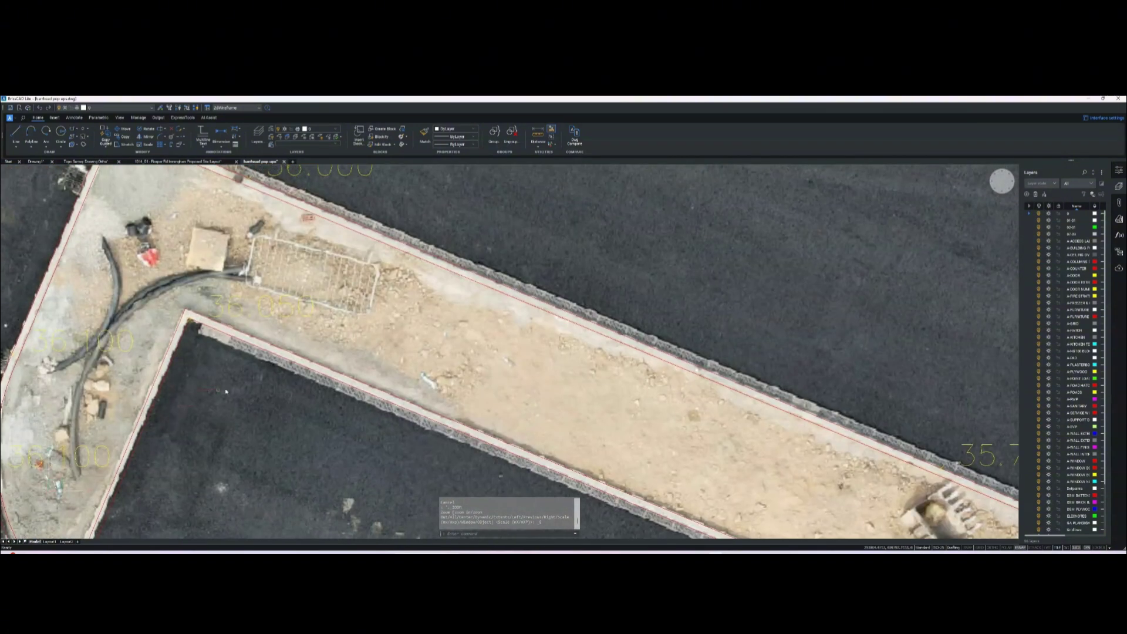
{"action": "scroll", "coordinate": [346, 315], "scroll_direction": "up", "scroll_amount": 3}
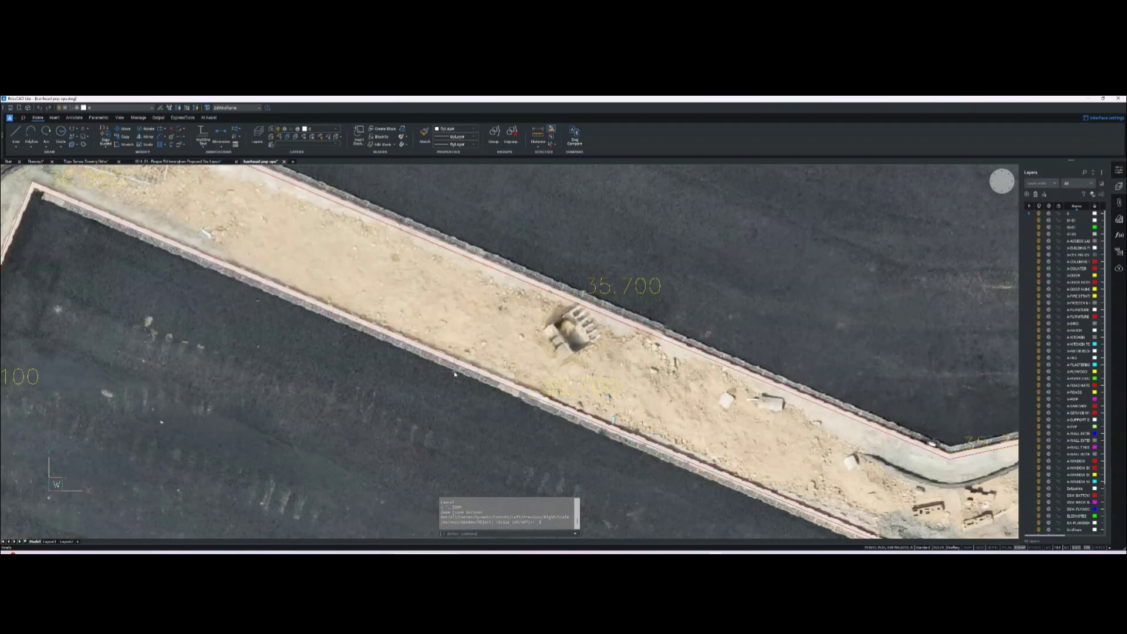
{"action": "scroll", "coordinate": [587, 393], "scroll_direction": "down", "scroll_amount": 2}
{"action": "mouse_move", "coordinate": [939, 460]}
{"action": "middle_mouse_down"}
{"action": "mouse_move", "coordinate": [577, 295]}
{"action": "mouse_move", "coordinate": [452, 320]}
{"action": "middle_mouse_up"}
{"action": "scroll", "coordinate": [459, 316], "scroll_direction": "down", "scroll_amount": 1}
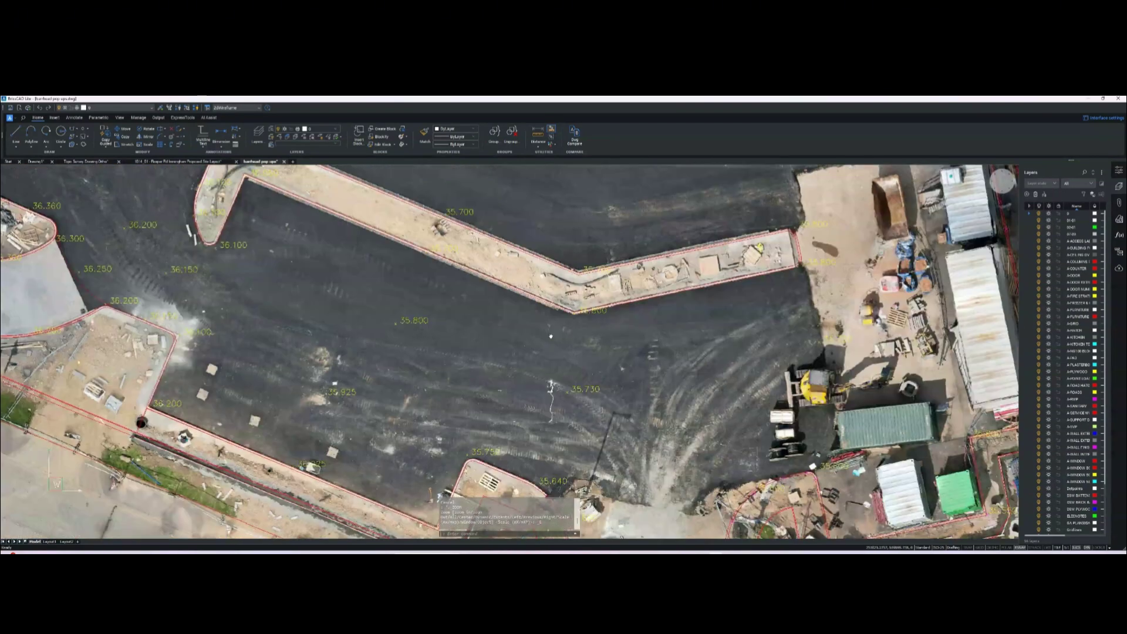